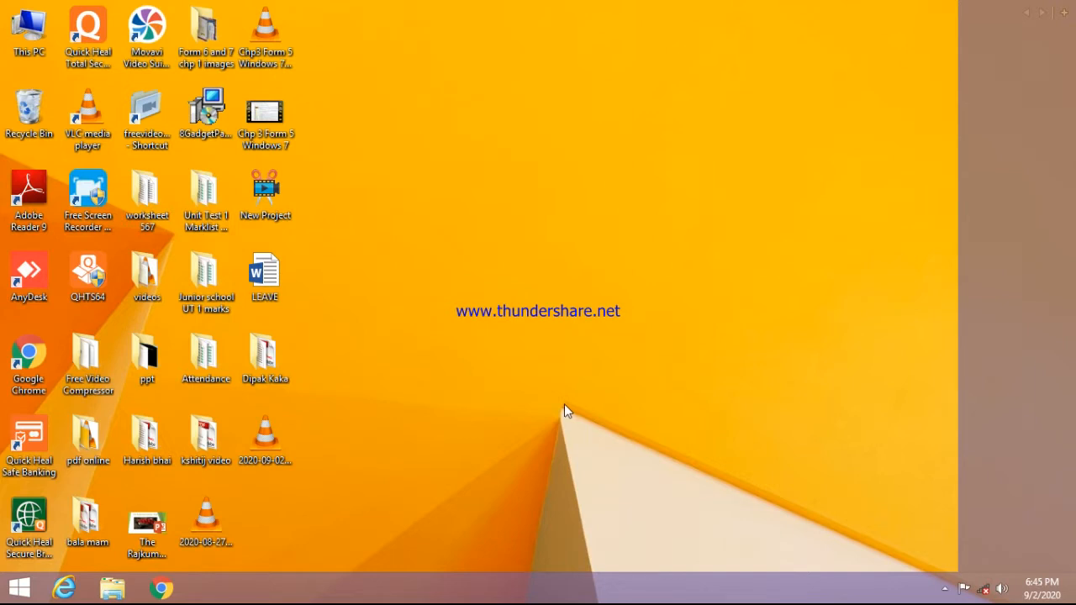
Step: Add the analog Clock gadget from the desktop gadget gallery, and close the gallery
right_click(505, 174)
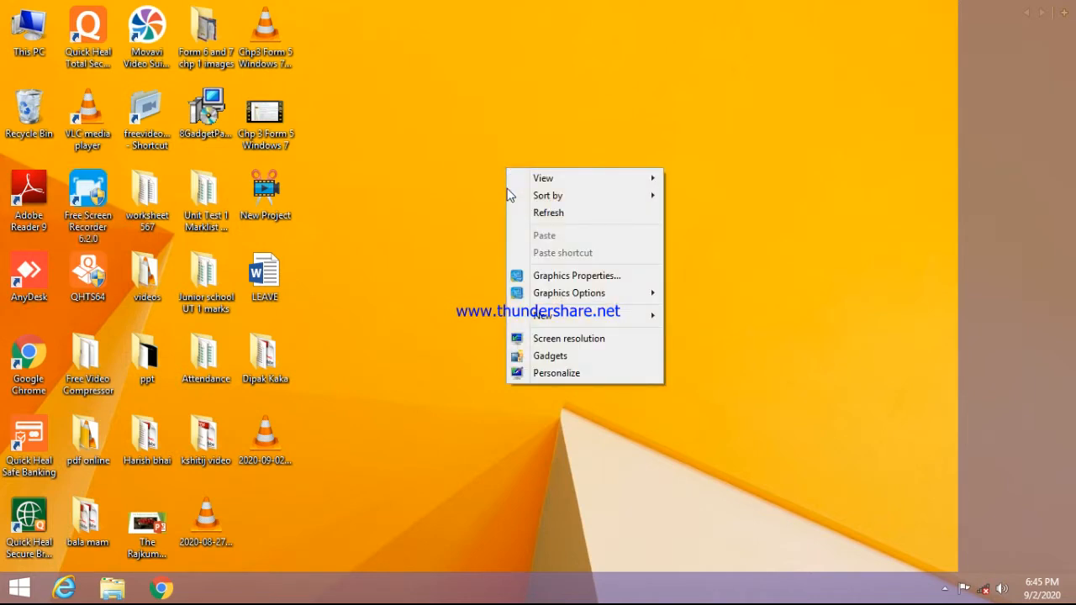
left_click(551, 356)
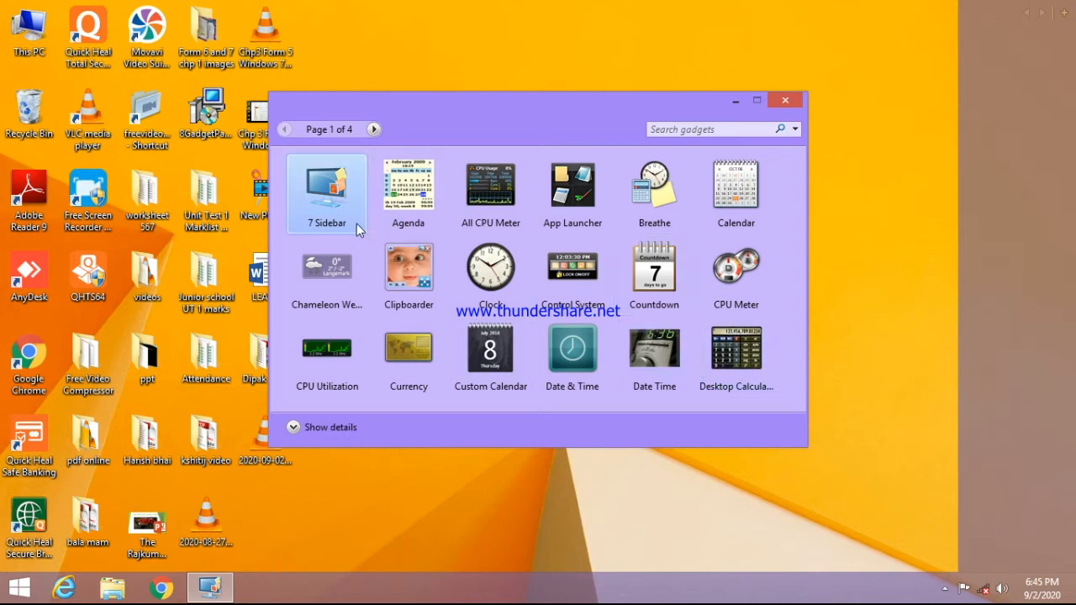
double_click(507, 277)
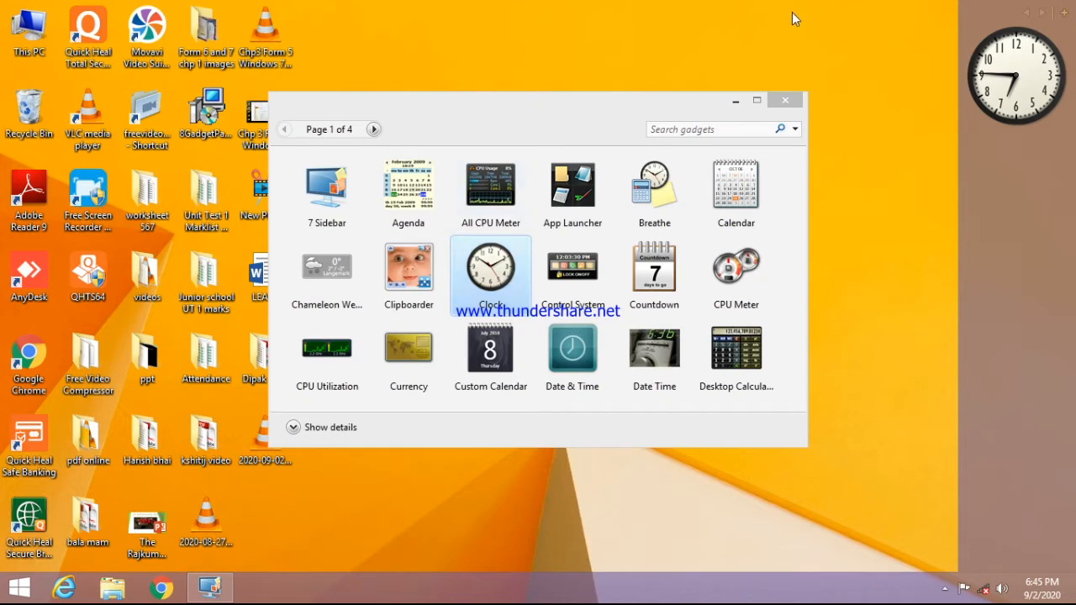
left_click(782, 100)
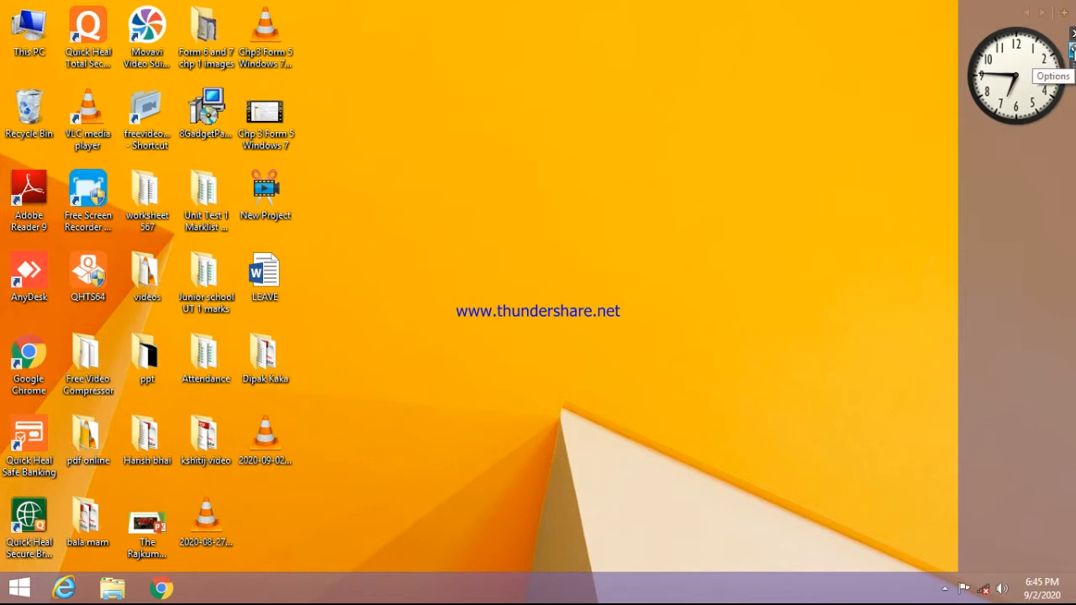
Step: Change the Clock gadget's face to the white daisy design, number 5 of 9, and apply it
left_click(1072, 50)
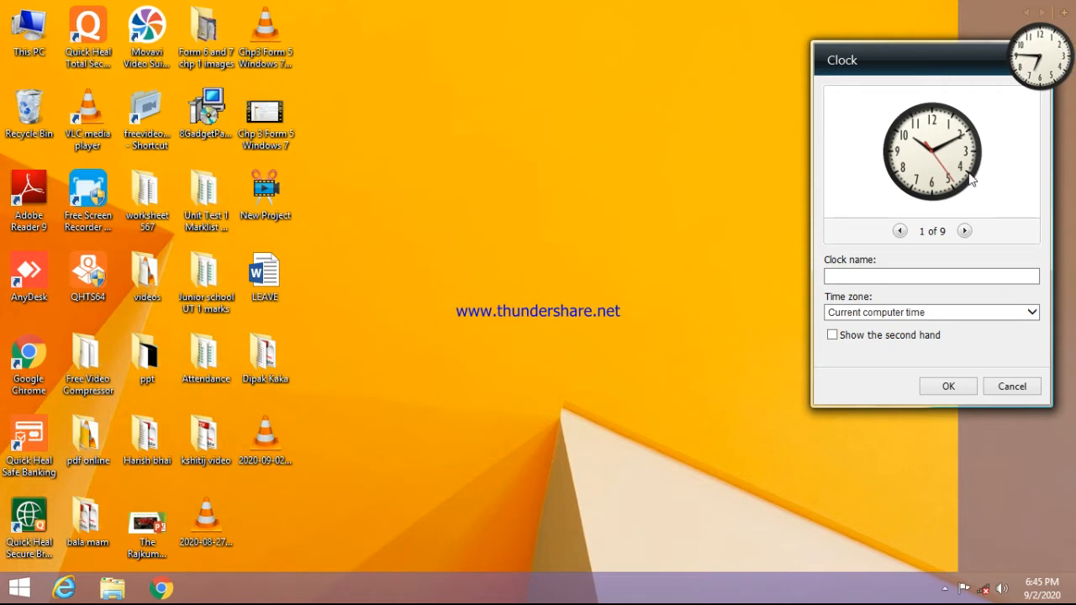
left_click(964, 231)
left_click(964, 231)
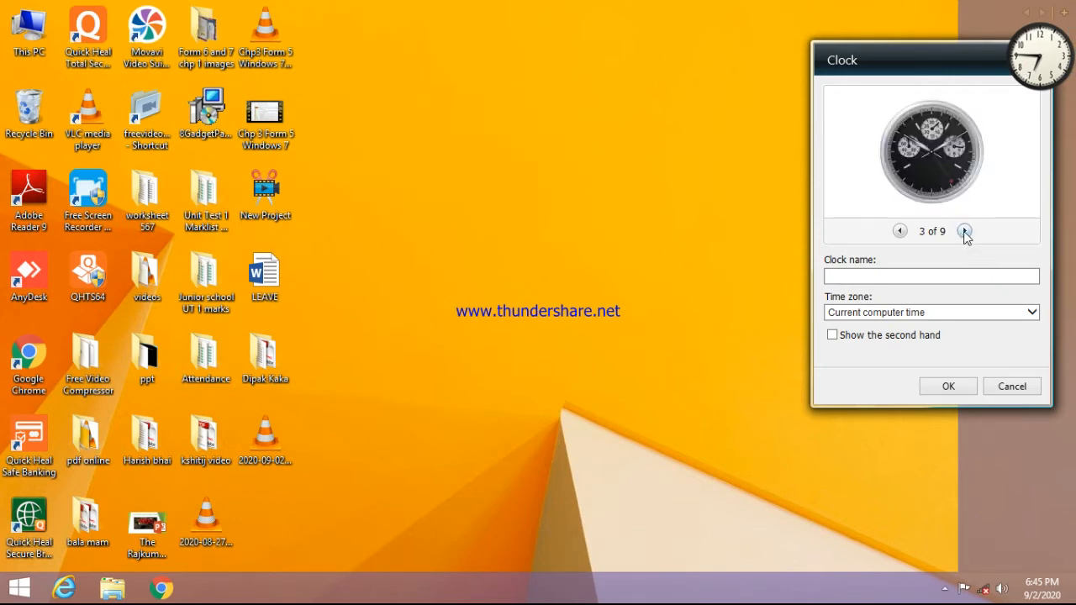
left_click(963, 231)
left_click(964, 231)
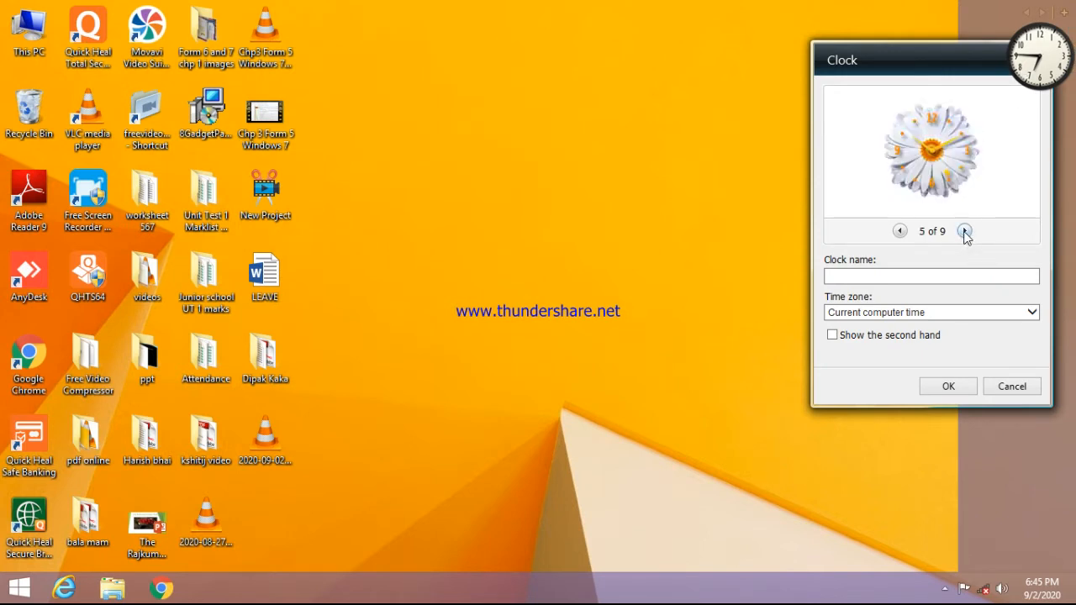
left_click(948, 387)
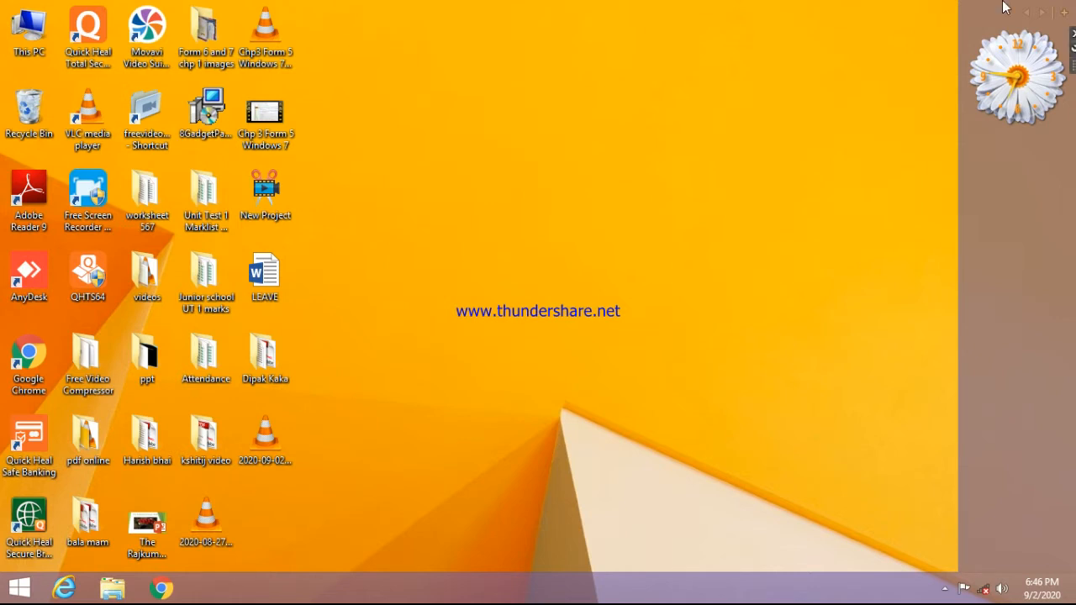
Step: In the Personalization color settings, try light green for window borders and taskbar, with color intensity at about three quarters
right_click(519, 206)
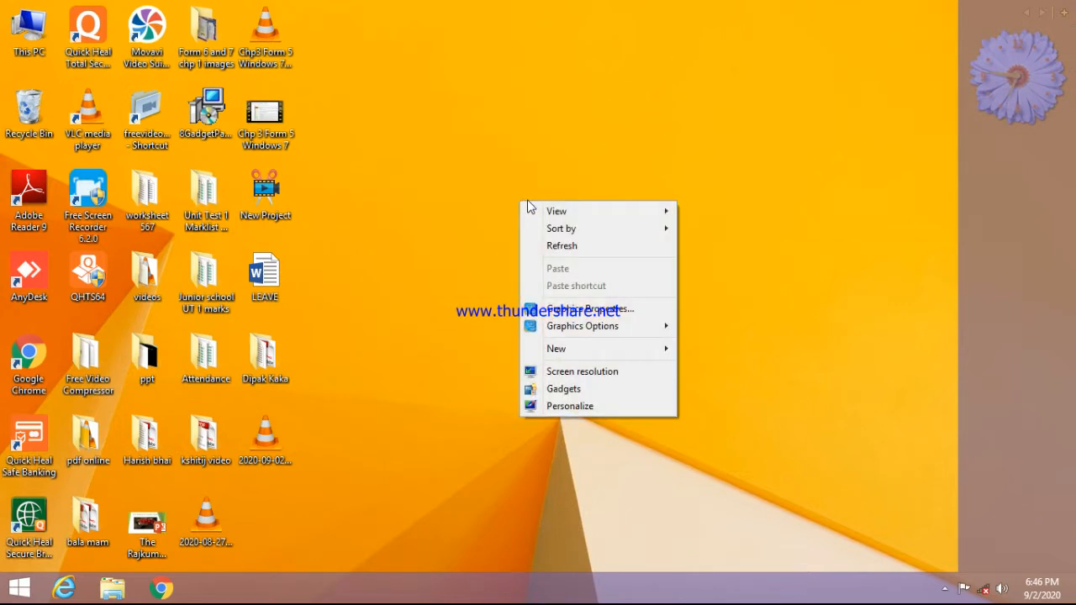
left_click(573, 407)
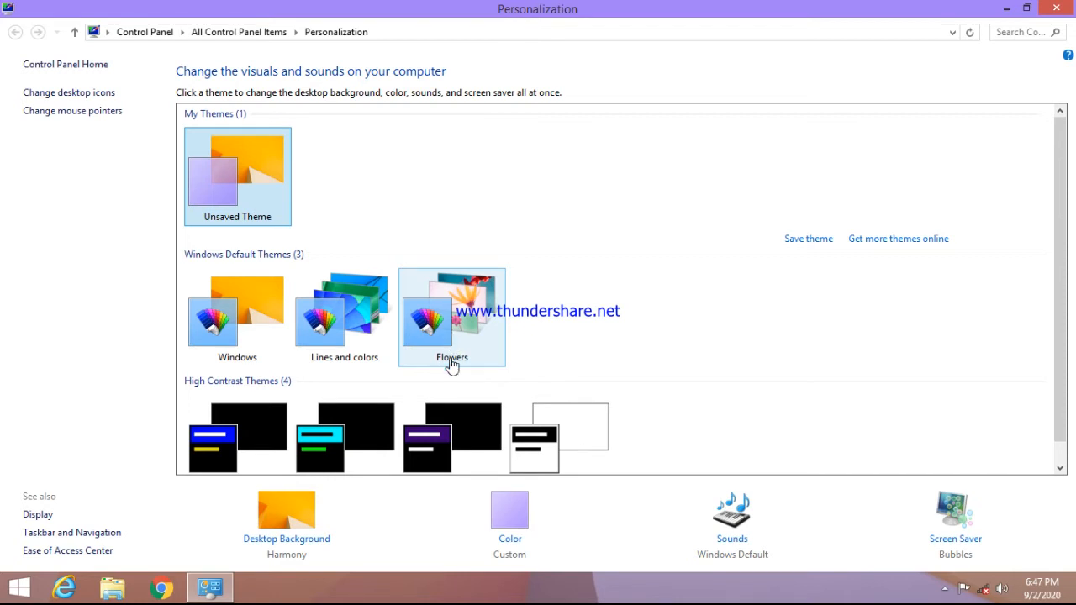
left_click(510, 539)
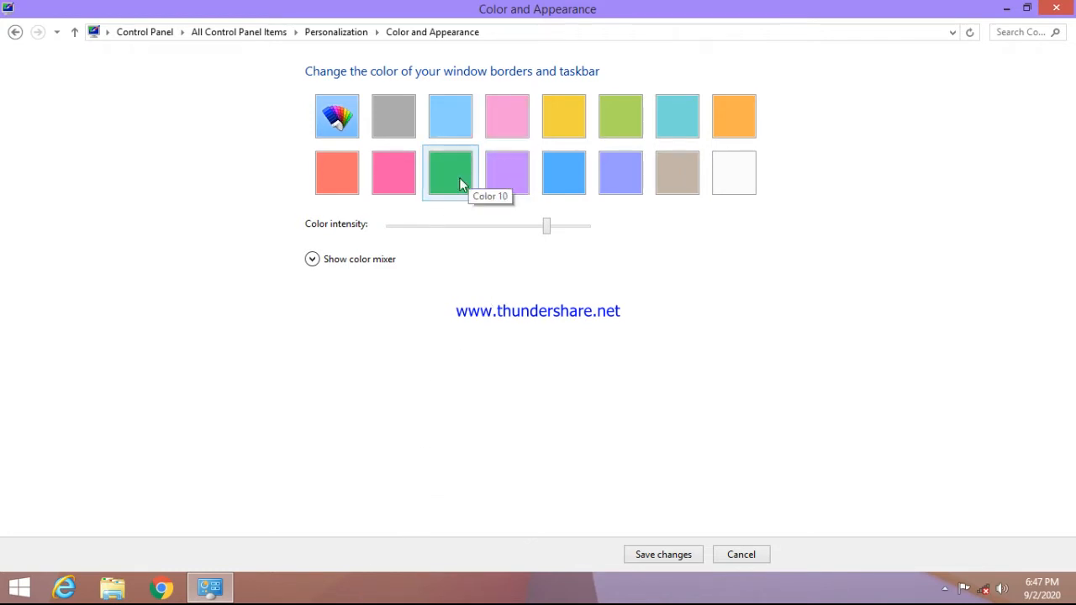
left_click(639, 111)
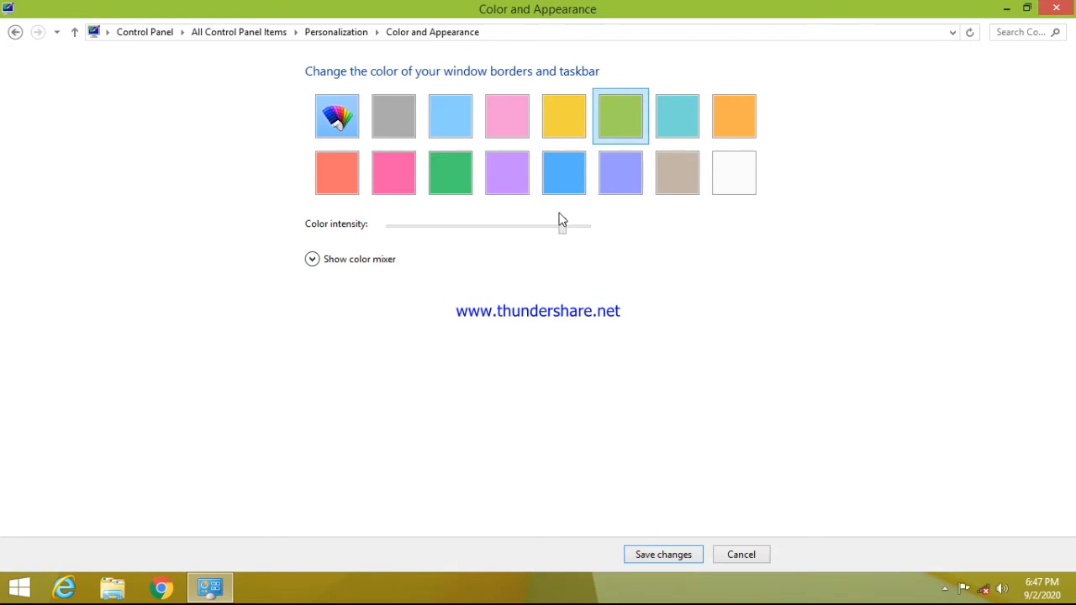
mouse_move(563, 229)
left_mouse_down()
mouse_move(512, 240)
mouse_move(572, 238)
left_mouse_up()
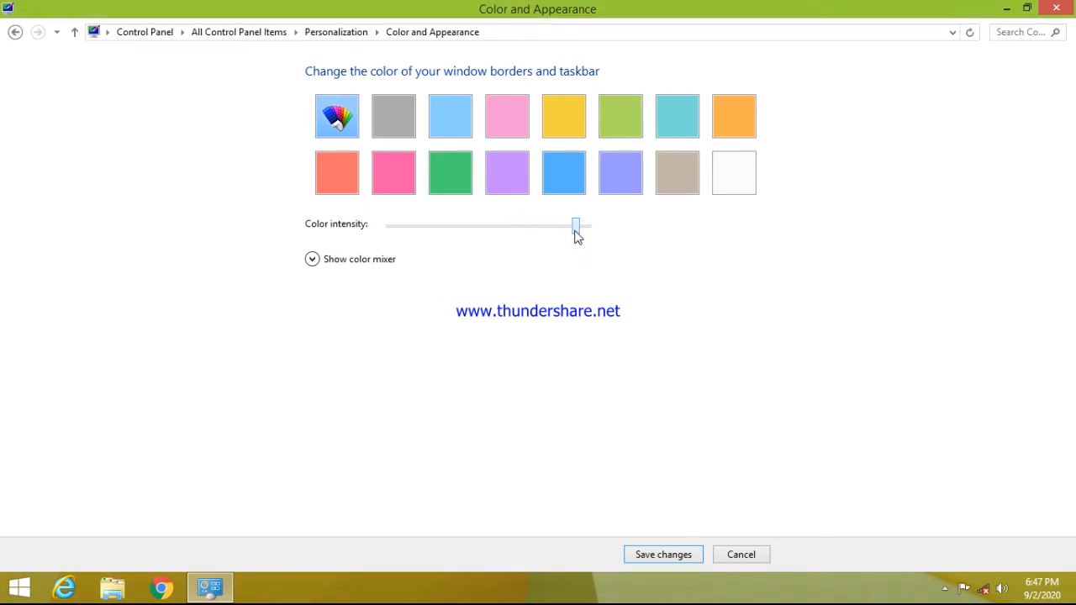
left_click_drag(569, 237, 426, 232)
left_click_drag(425, 232, 546, 225)
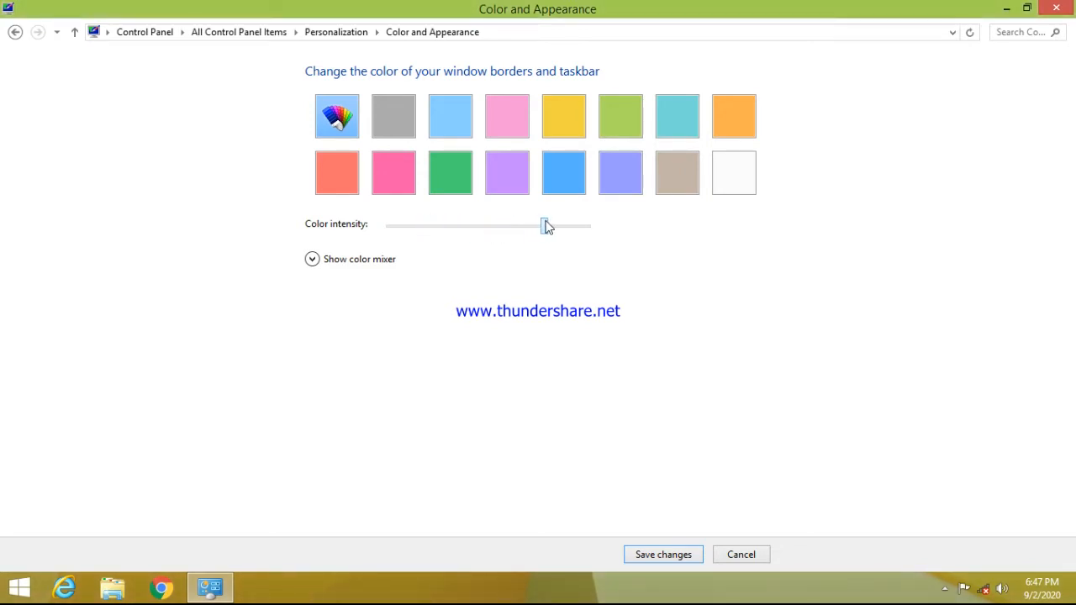
Step: Try mixing the green with about half saturation and near-maximum brightness, and close the color settings
left_click(372, 260)
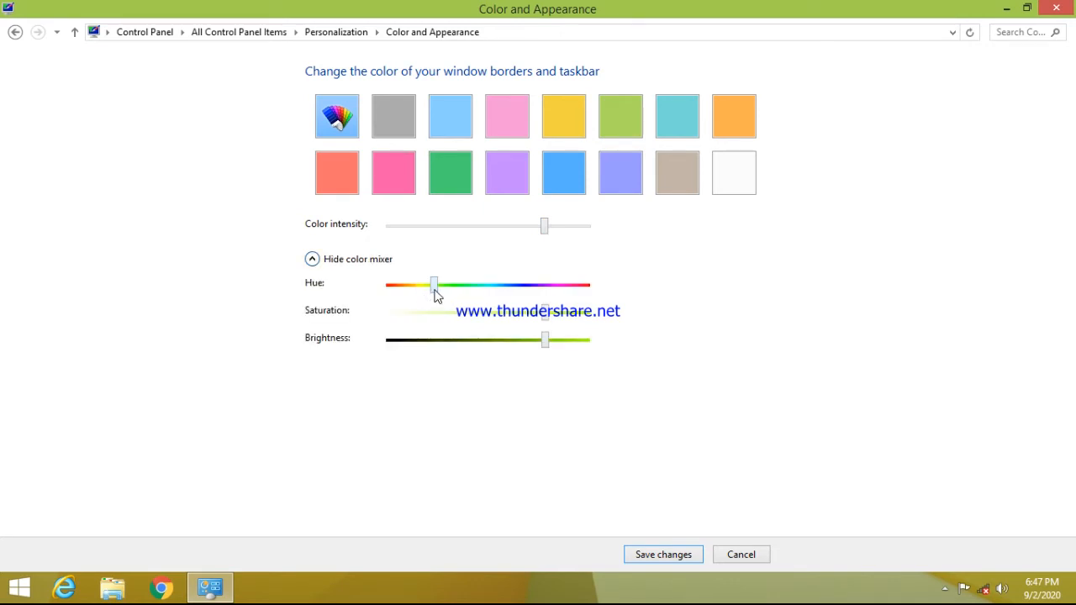
mouse_move(434, 293)
left_mouse_down()
mouse_move(491, 294)
mouse_move(434, 303)
left_mouse_up()
left_click_drag(545, 315, 572, 314)
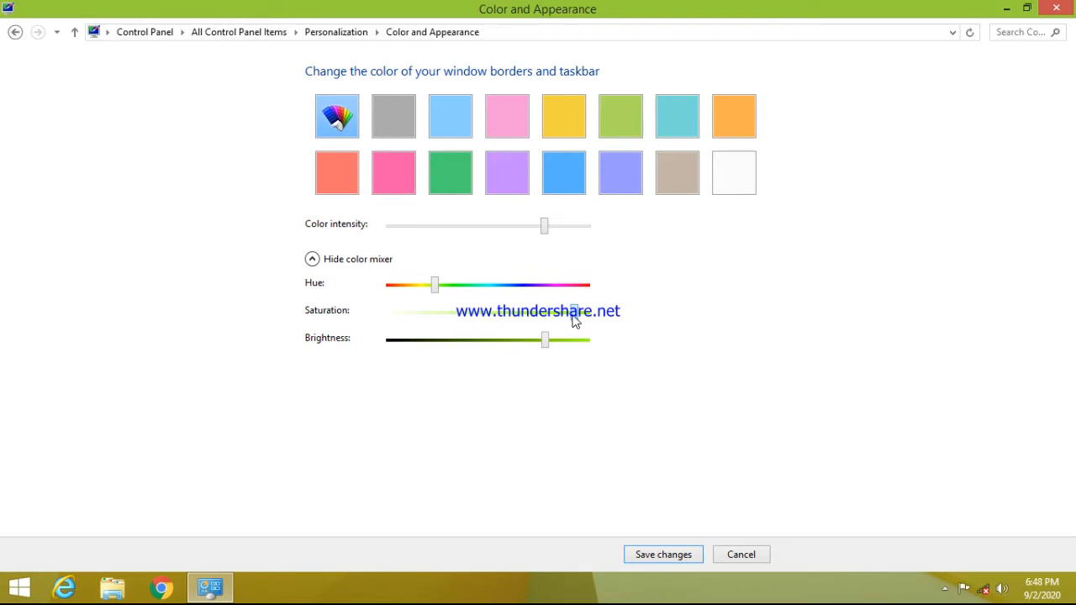
left_click_drag(574, 319, 498, 315)
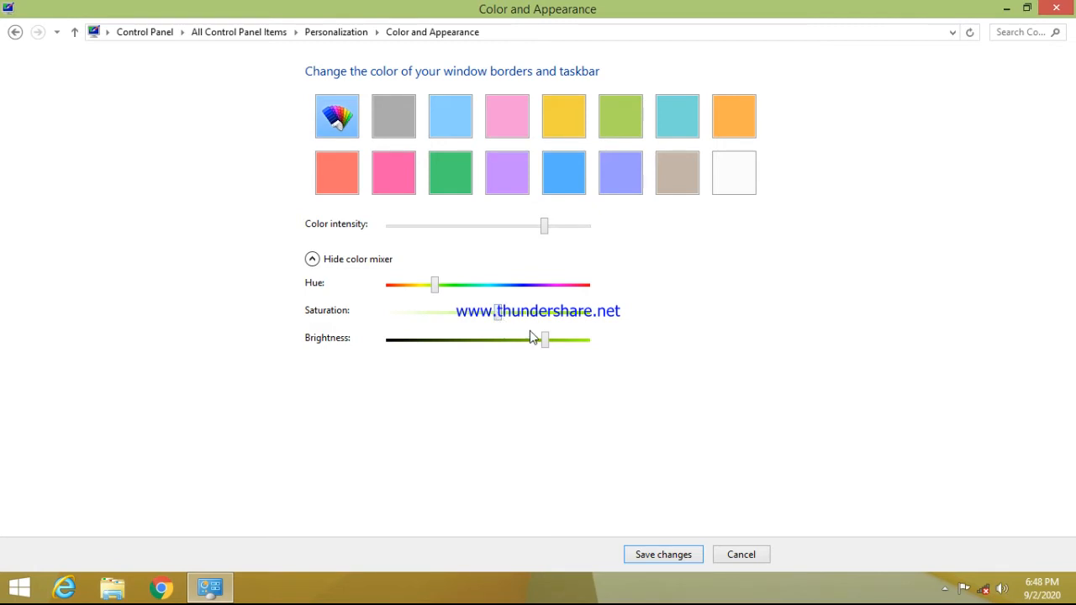
left_click_drag(548, 346, 586, 348)
left_click(636, 554)
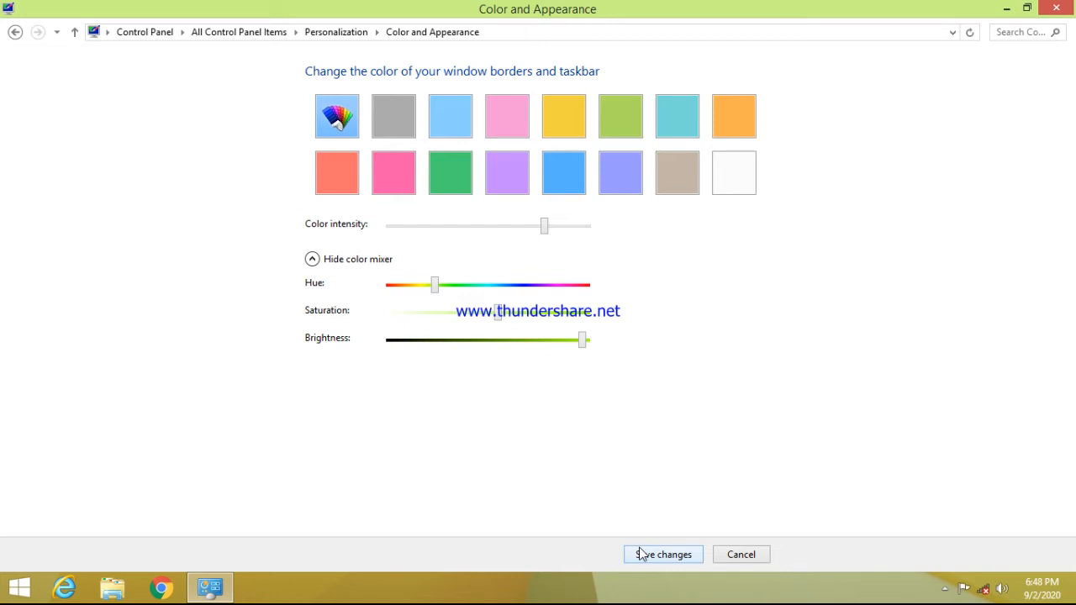
left_click(1071, 7)
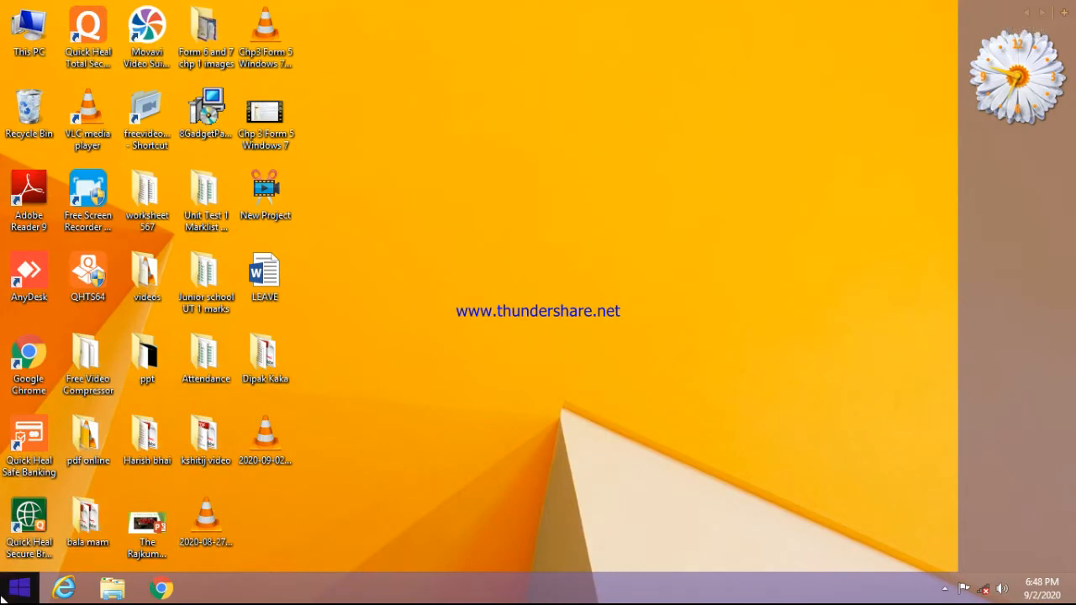
Step: View the Start screen and the This PC window to check the colors, and return to the desktop
left_click(4, 595)
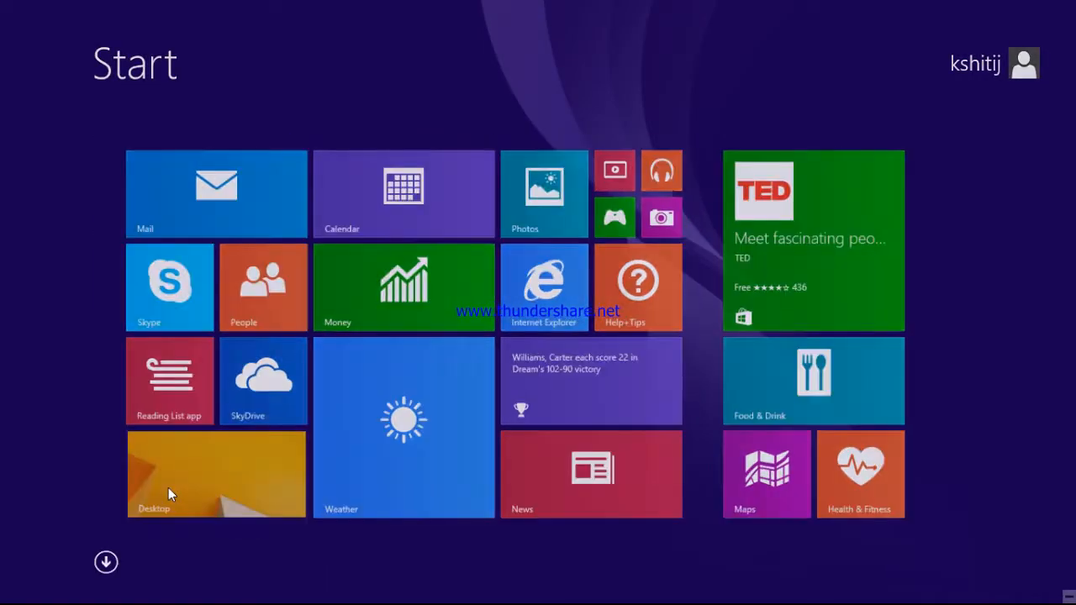
left_click(168, 494)
double_click(25, 32)
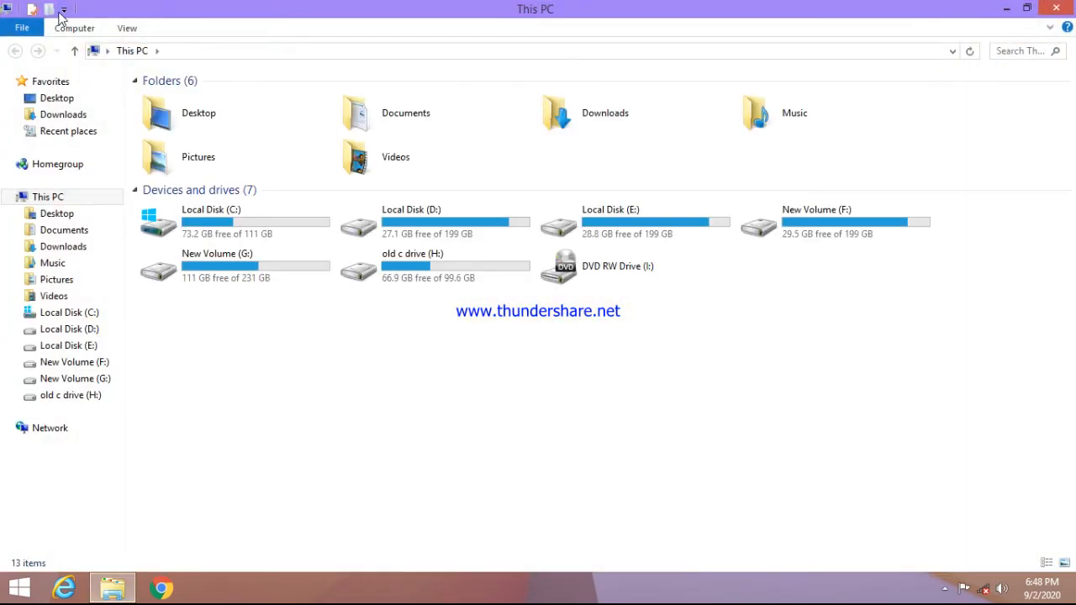
left_click(1065, 8)
Step: Choose light green for window borders and taskbar in the Personalization color settings, with slightly higher color intensity
right_click(570, 163)
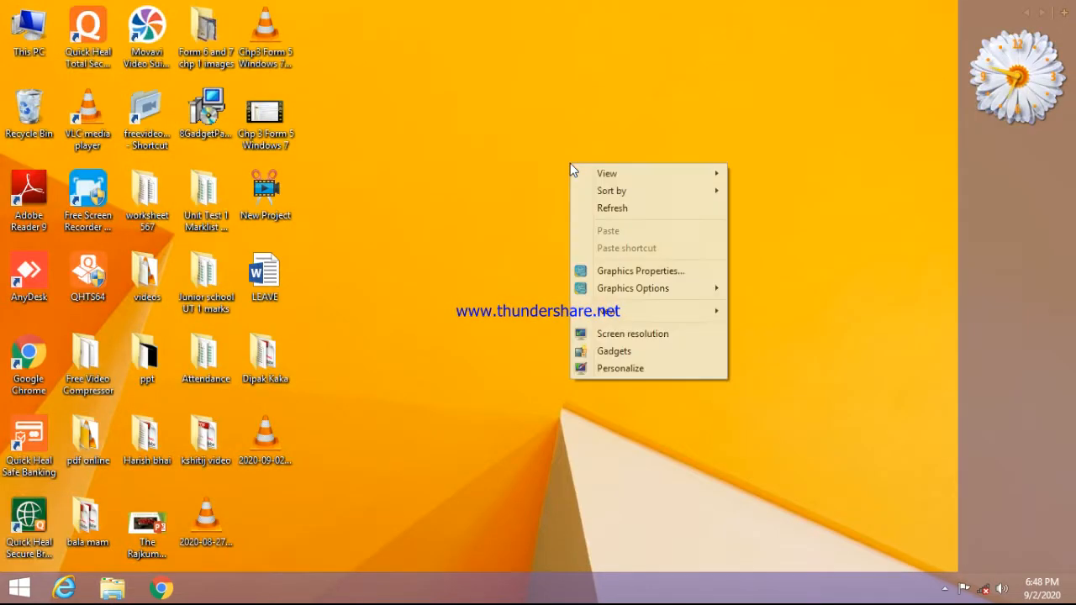
left_click(622, 369)
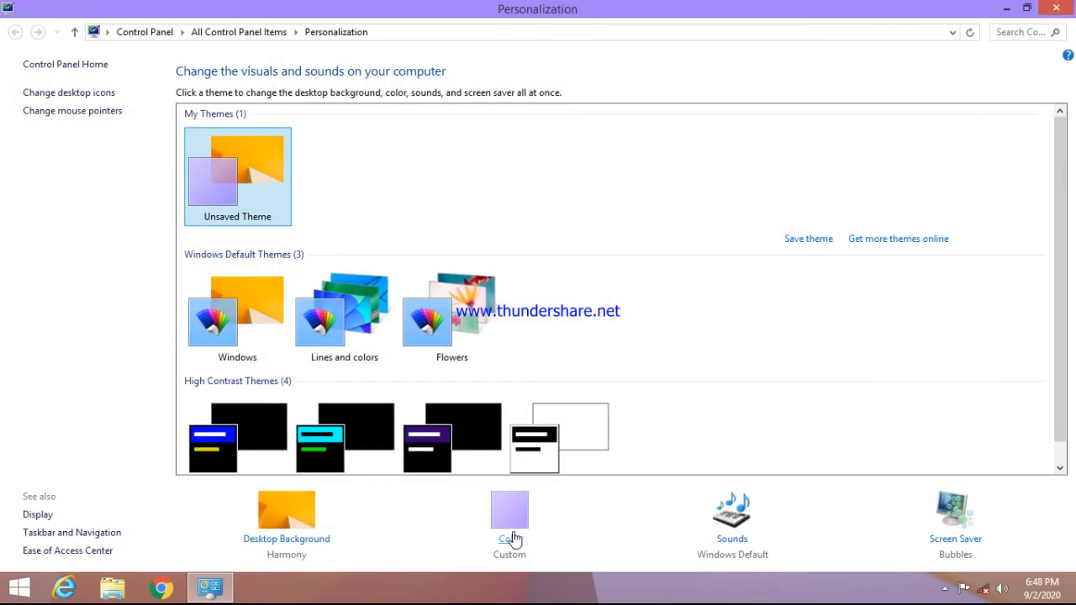
left_click(513, 536)
left_click(611, 139)
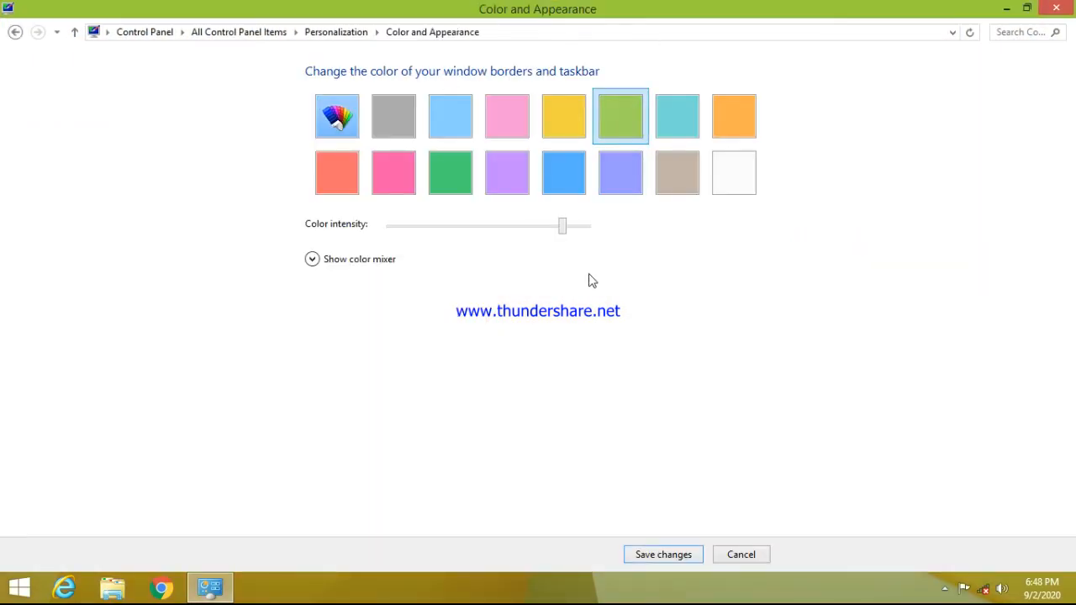
left_click(387, 262)
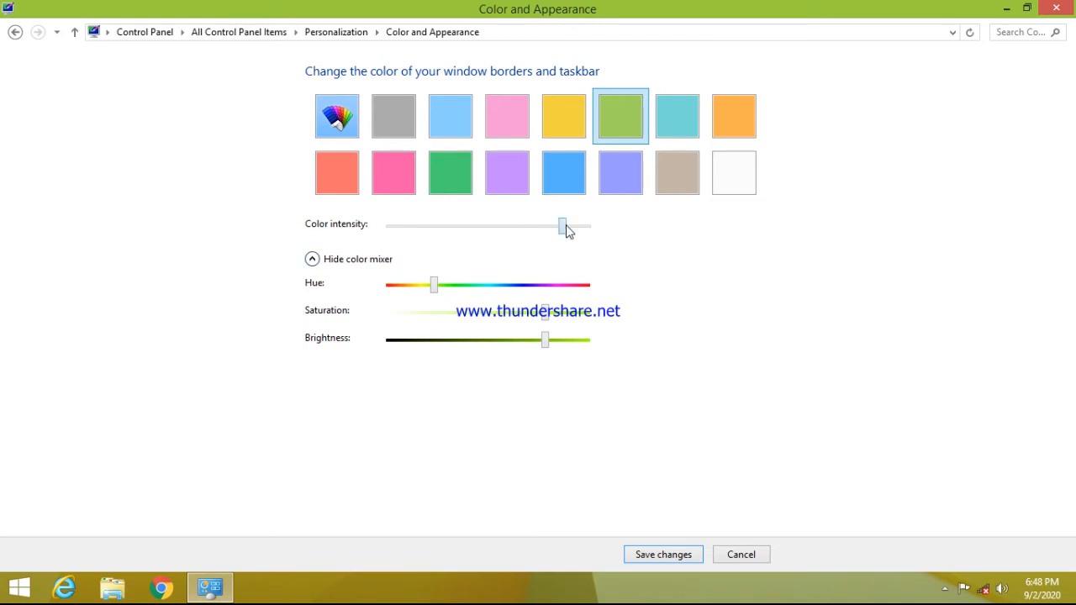
left_click(564, 225)
Step: Mix a brighter green with a slightly greener hue, about two-thirds saturation and near-maximum brightness, save it and close Personalization
mouse_move(437, 294)
left_mouse_down()
mouse_move(451, 295)
mouse_move(444, 299)
left_mouse_up()
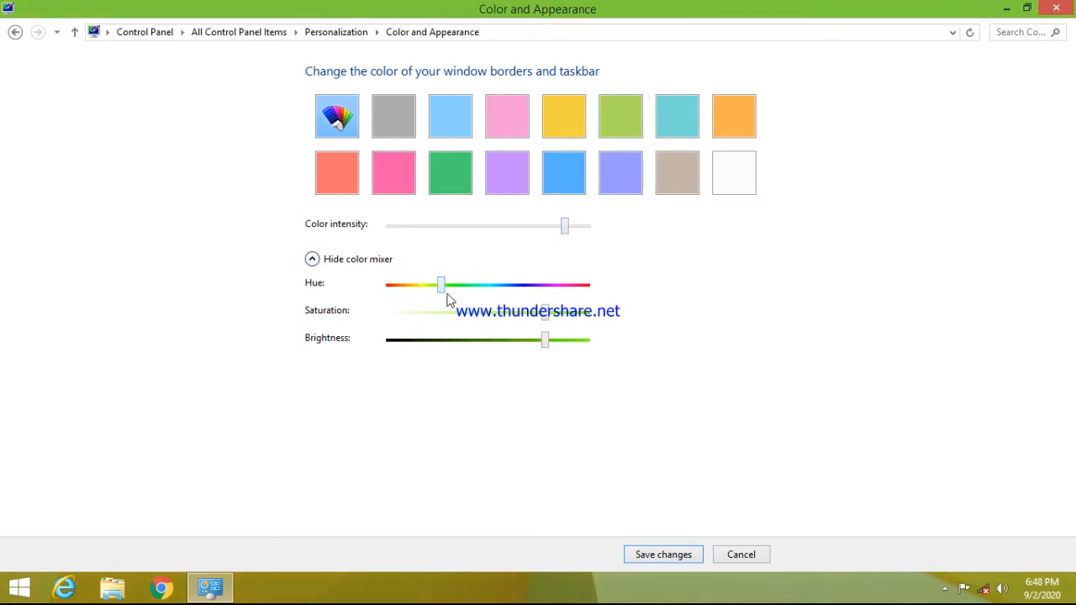
left_click_drag(546, 340, 602, 354)
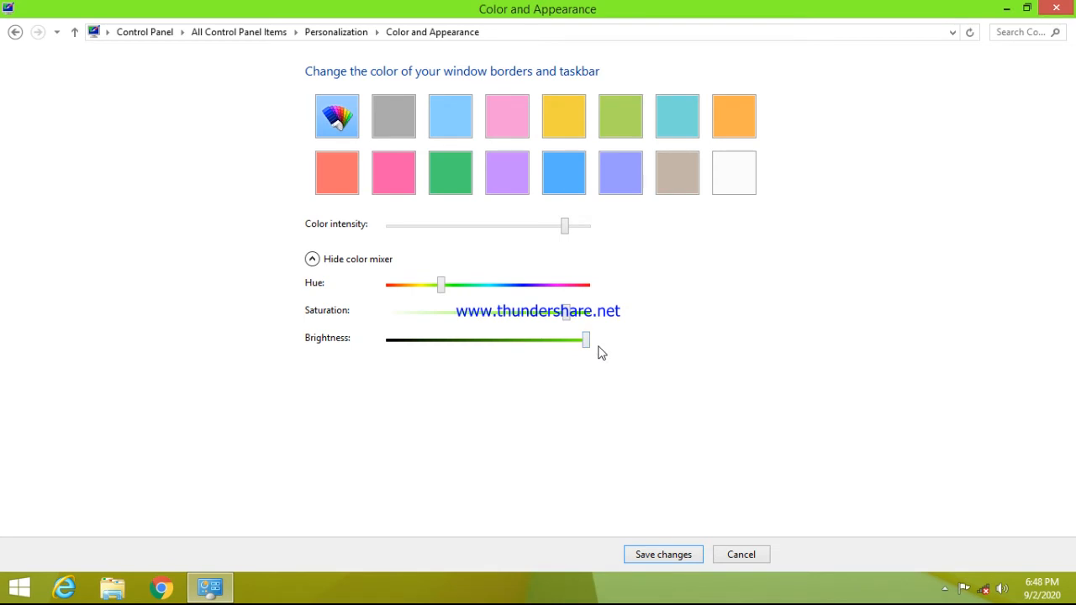
left_click_drag(541, 324, 522, 323)
left_click_drag(441, 290, 437, 289)
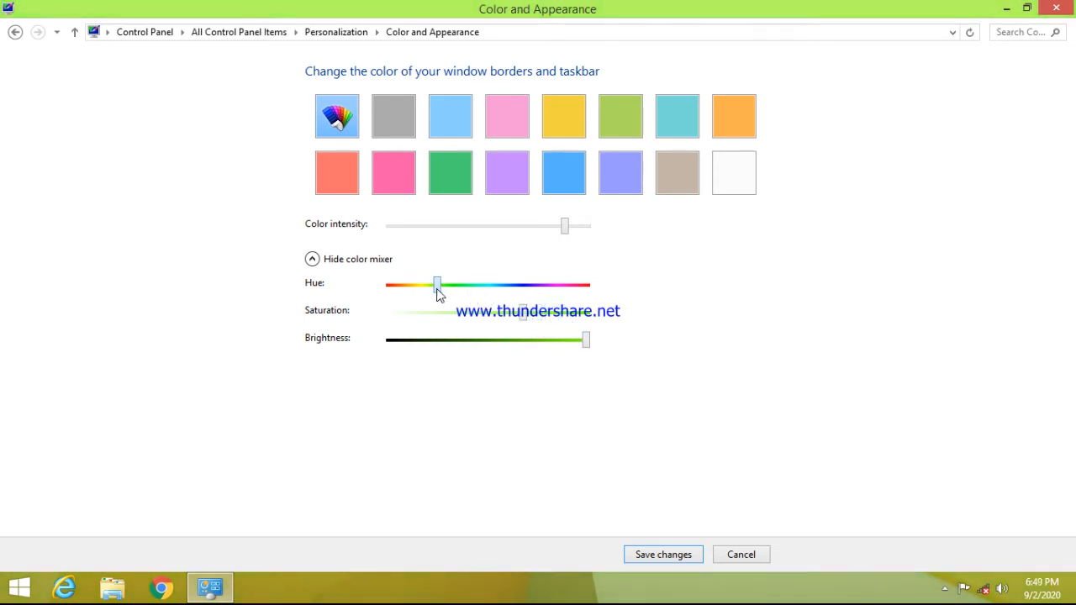
left_click(654, 555)
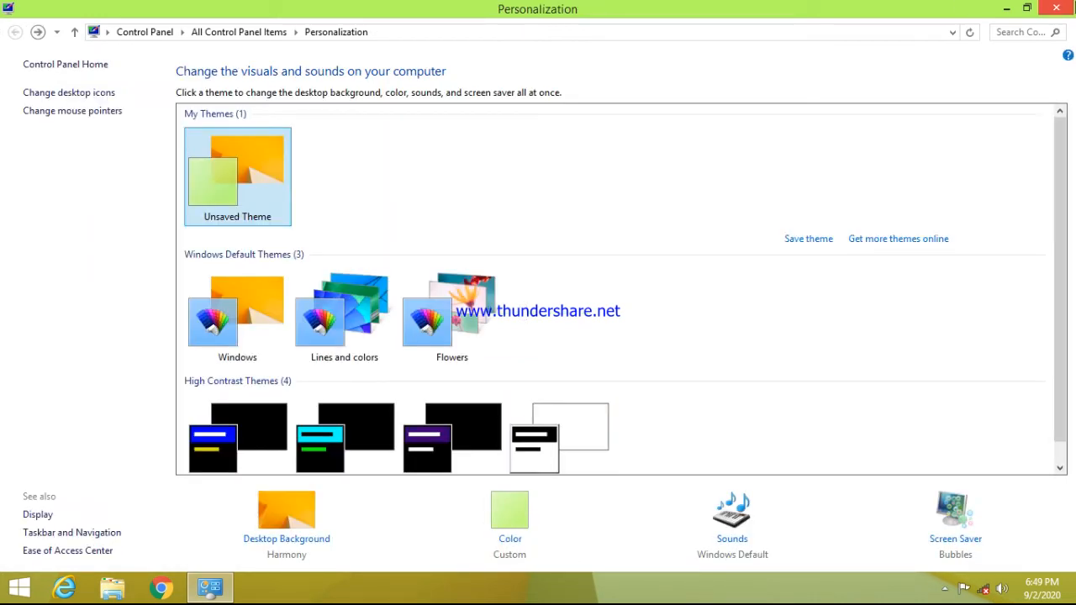
left_click(1057, 10)
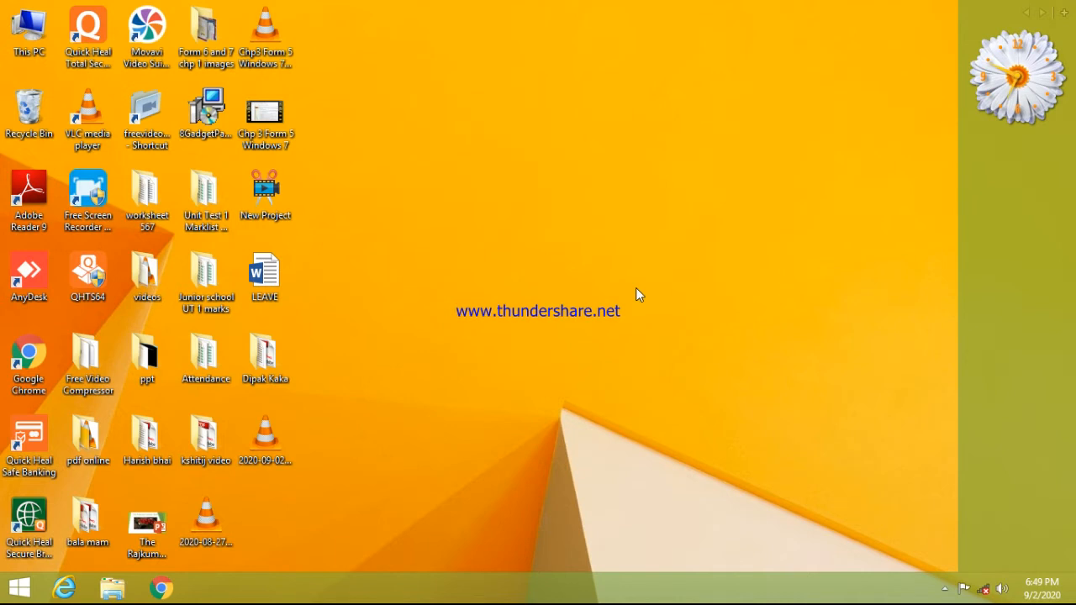
Step: Look through the available themes in Personalization and the Taskbar and Navigation properties, leaving the settings as they are
right_click(510, 249)
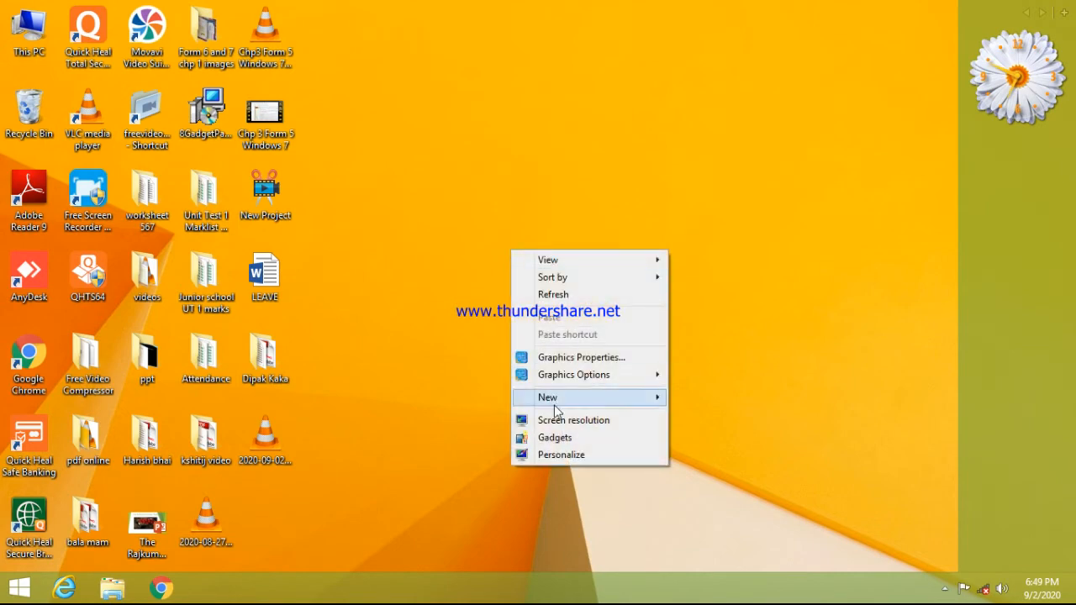
left_click(573, 453)
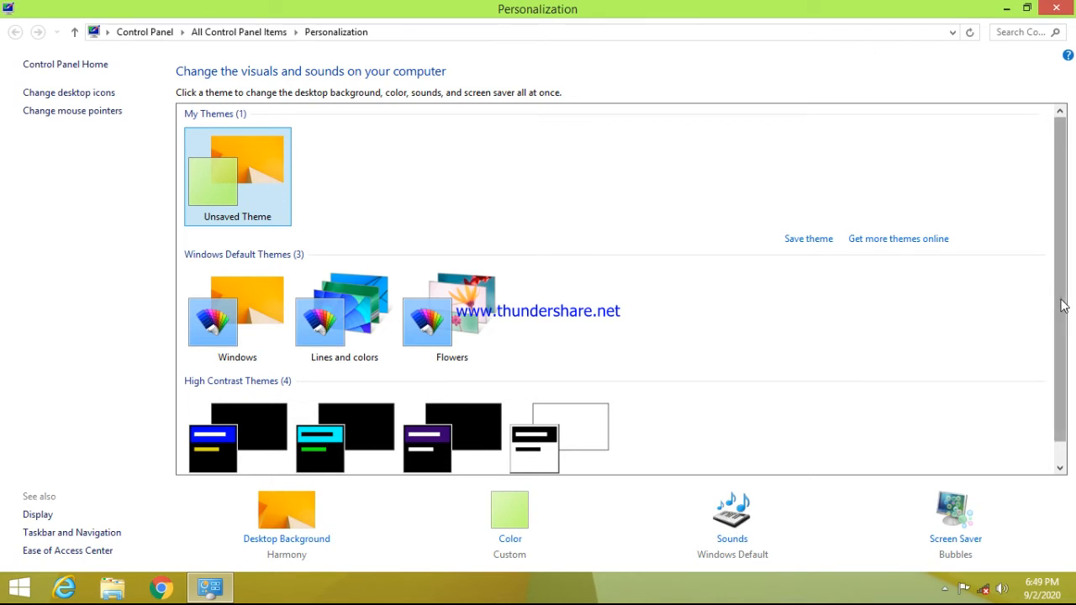
scroll(1061, 306, "down", 1)
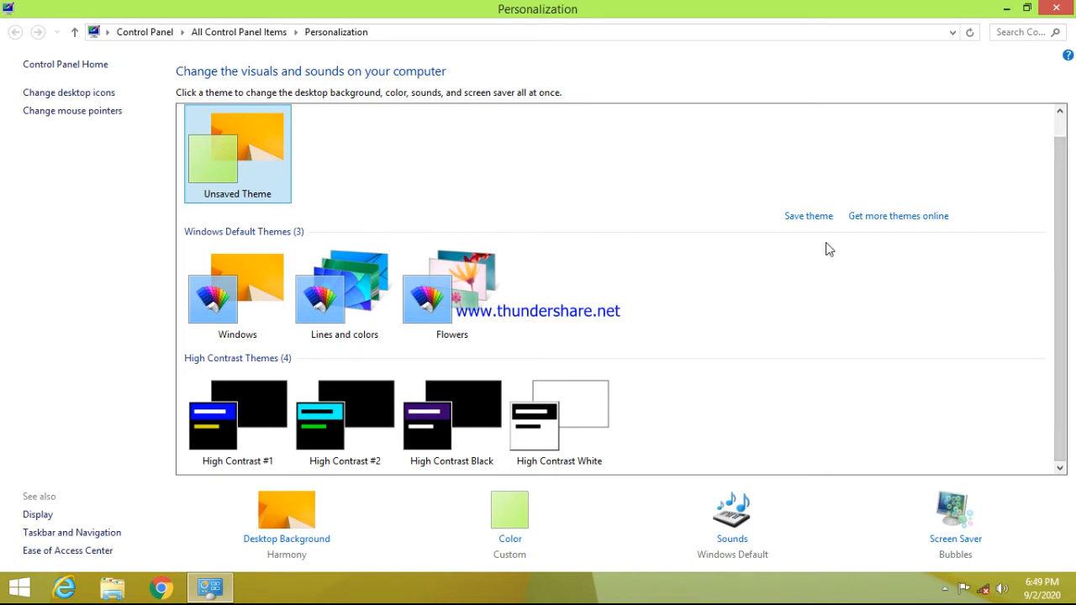
left_click(85, 535)
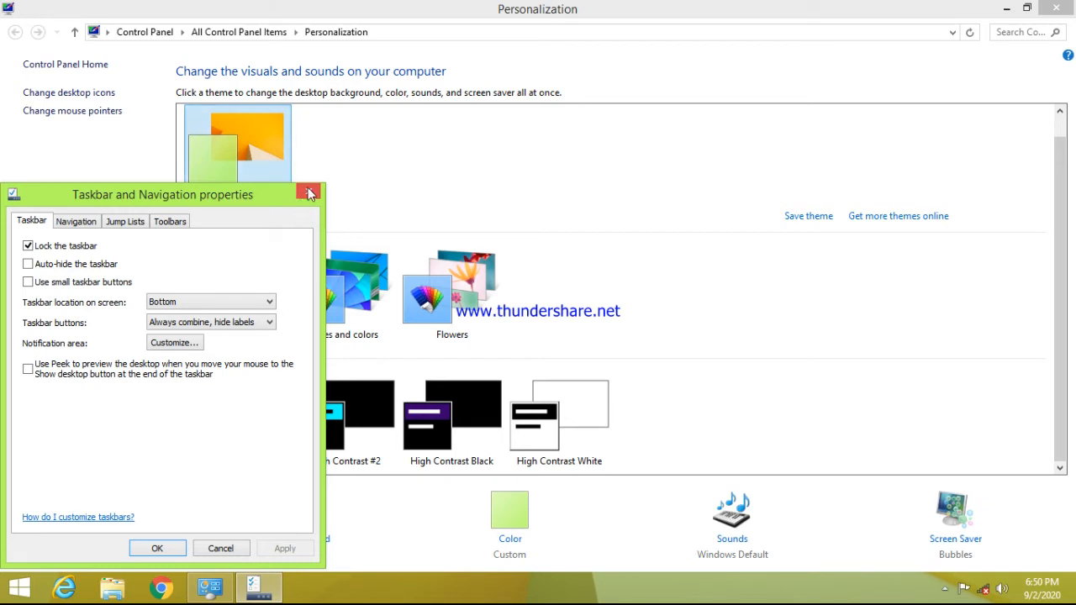
left_click(309, 195)
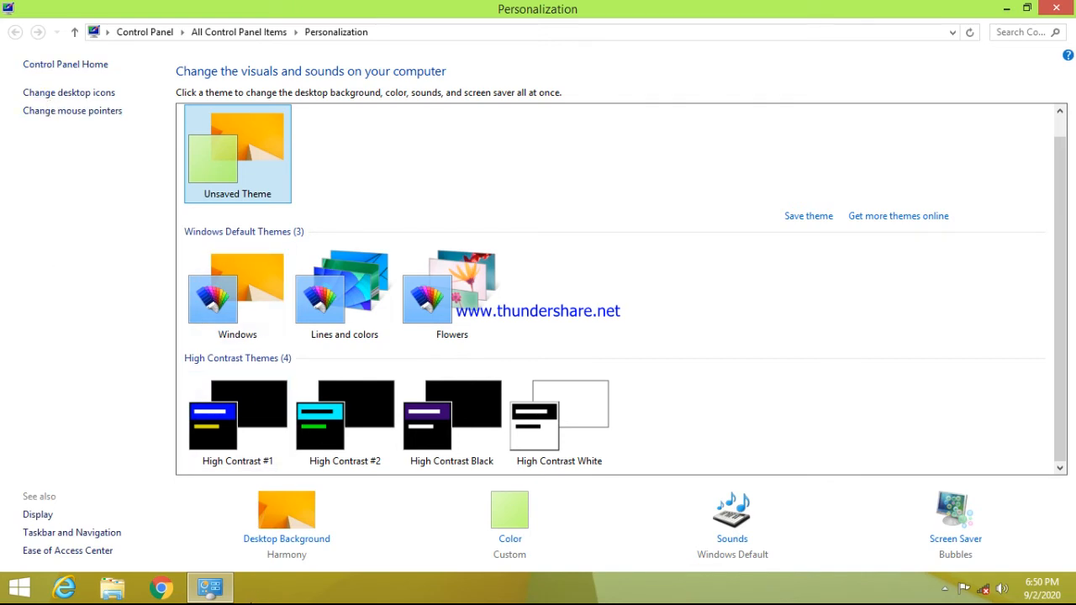
mouse_move(218, 593)
left_click(1008, 8)
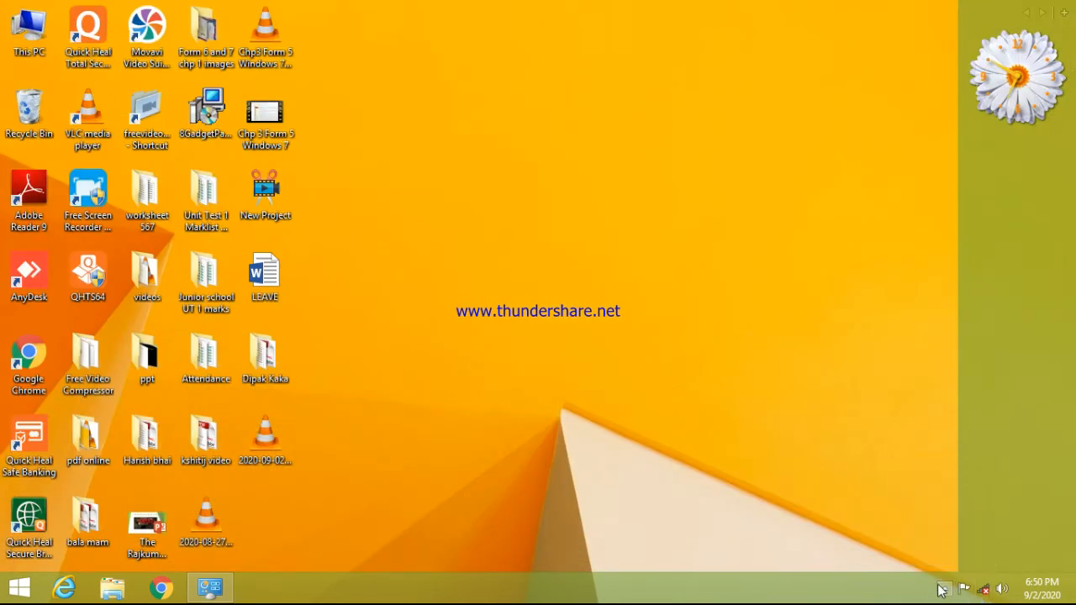
left_click(944, 591)
left_click(917, 507)
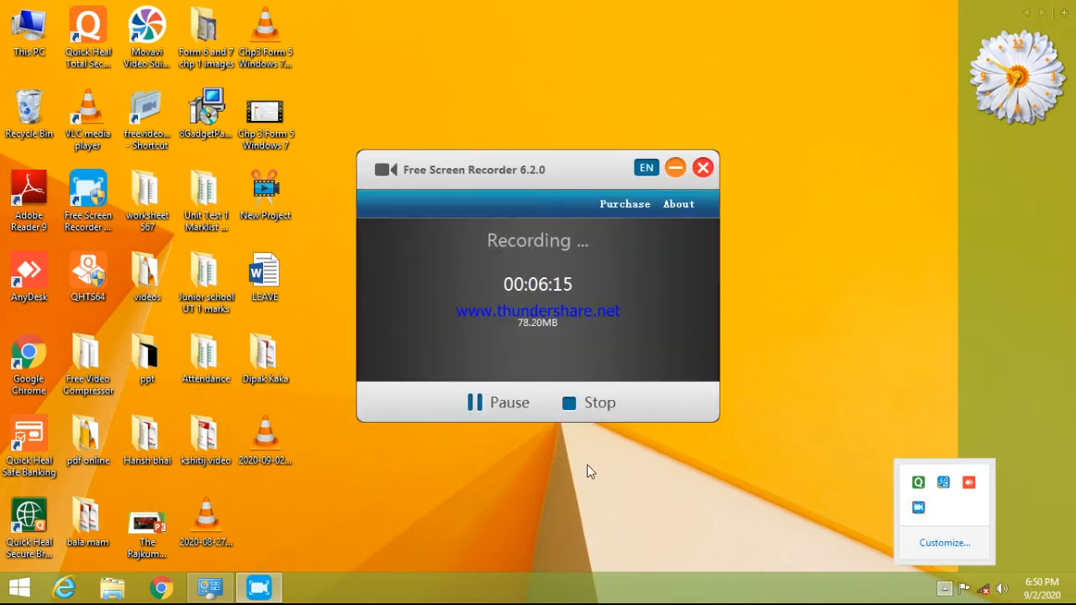
Step: In the Display settings reached from Personalization, set the title bar text to size 12 and bold, apply it and close the window
right_click(566, 395)
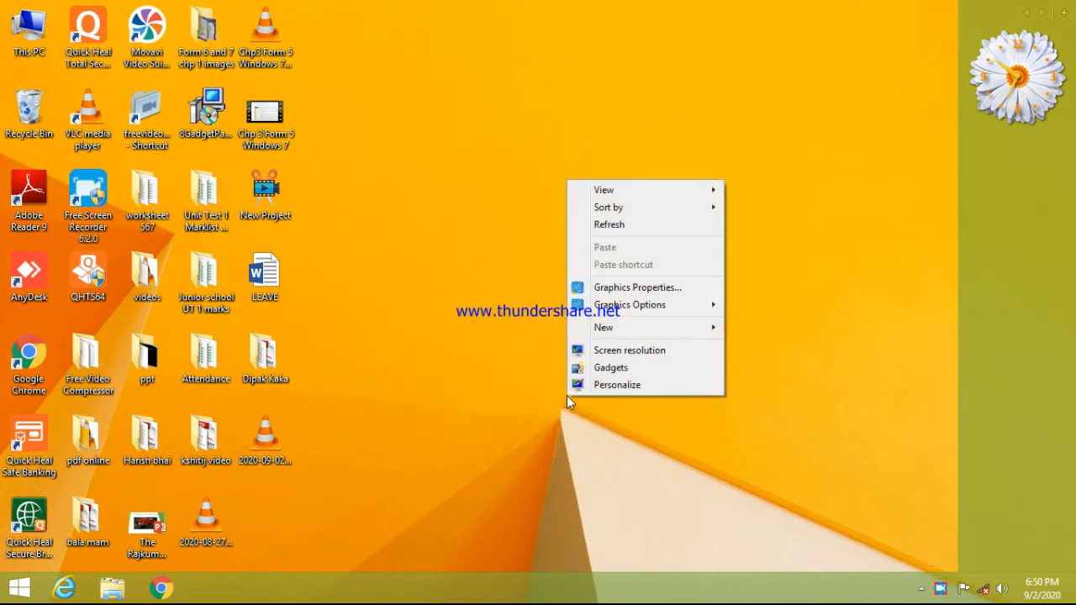
left_click(622, 389)
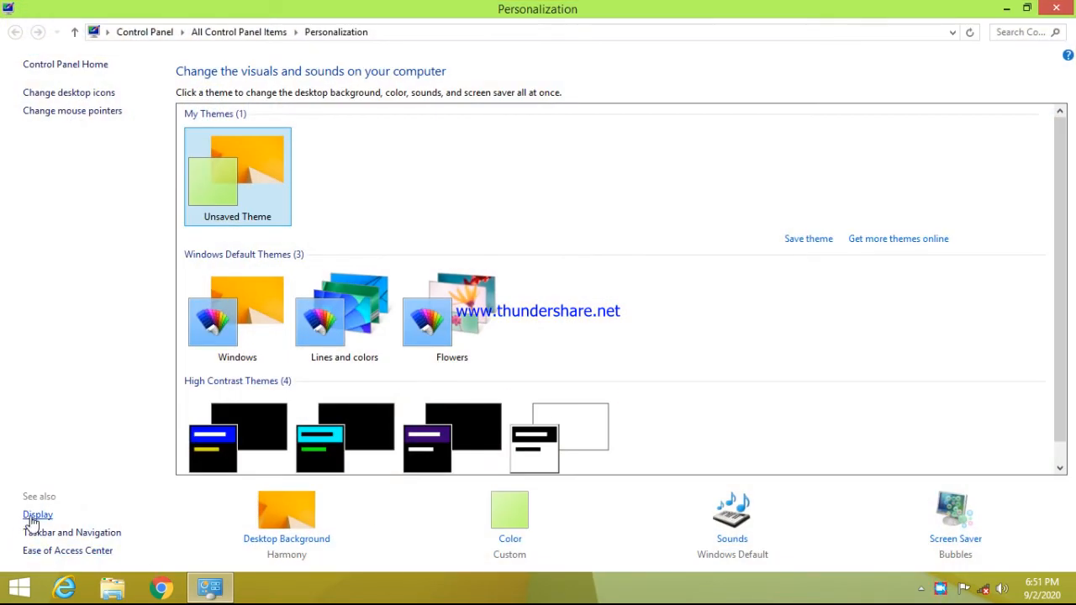
left_click(37, 515)
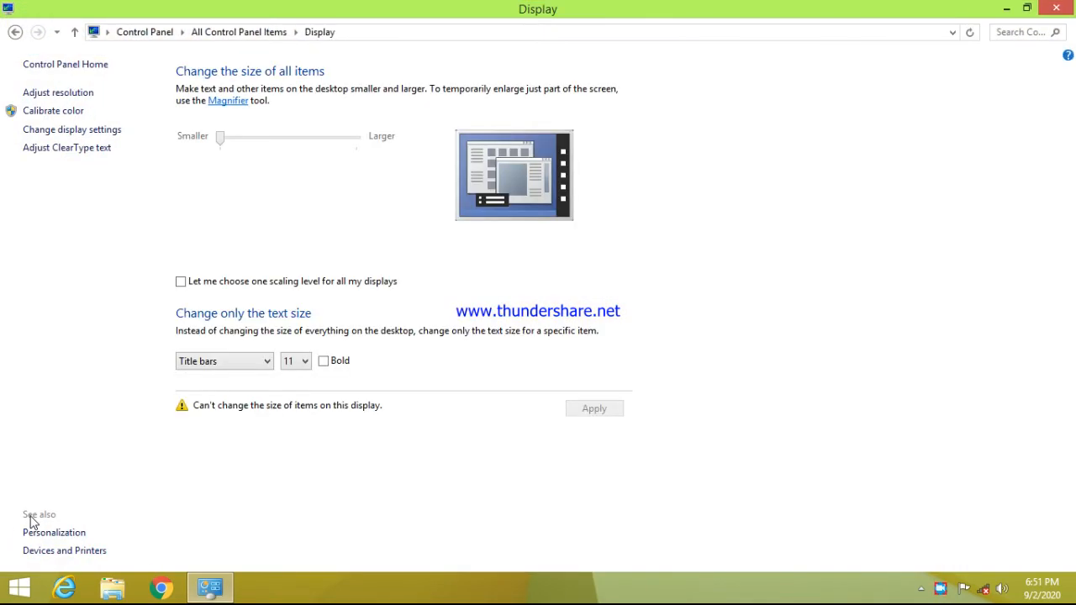
left_click(270, 365)
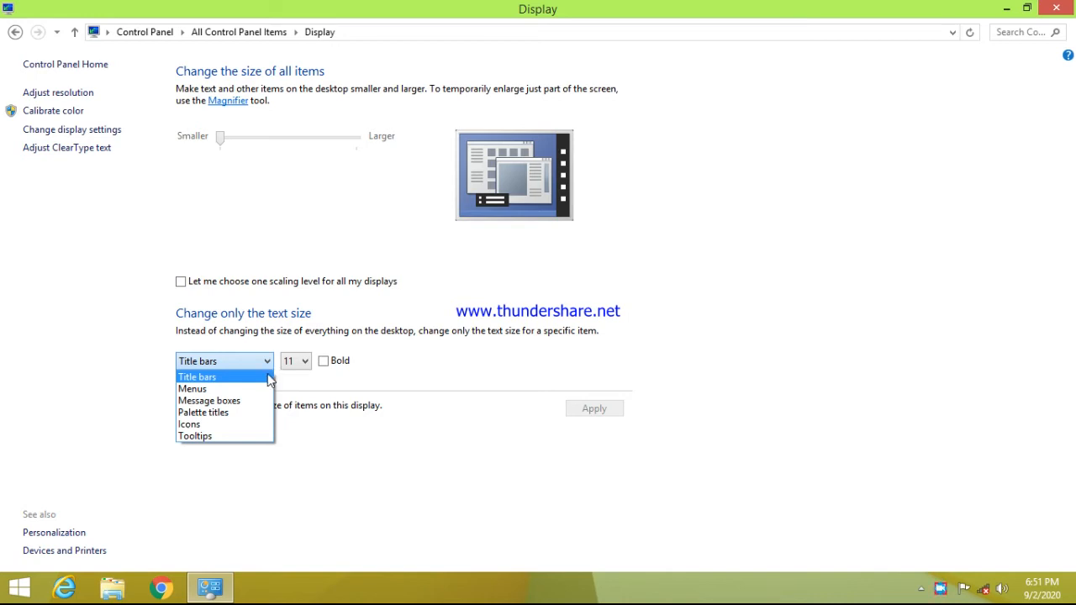
left_click(269, 371)
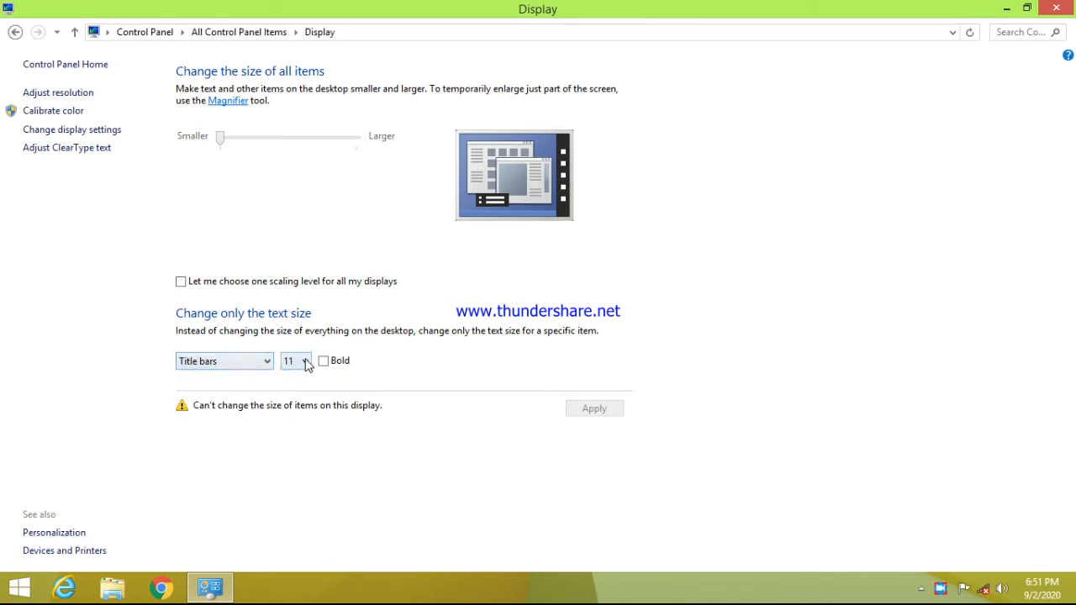
left_click(304, 362)
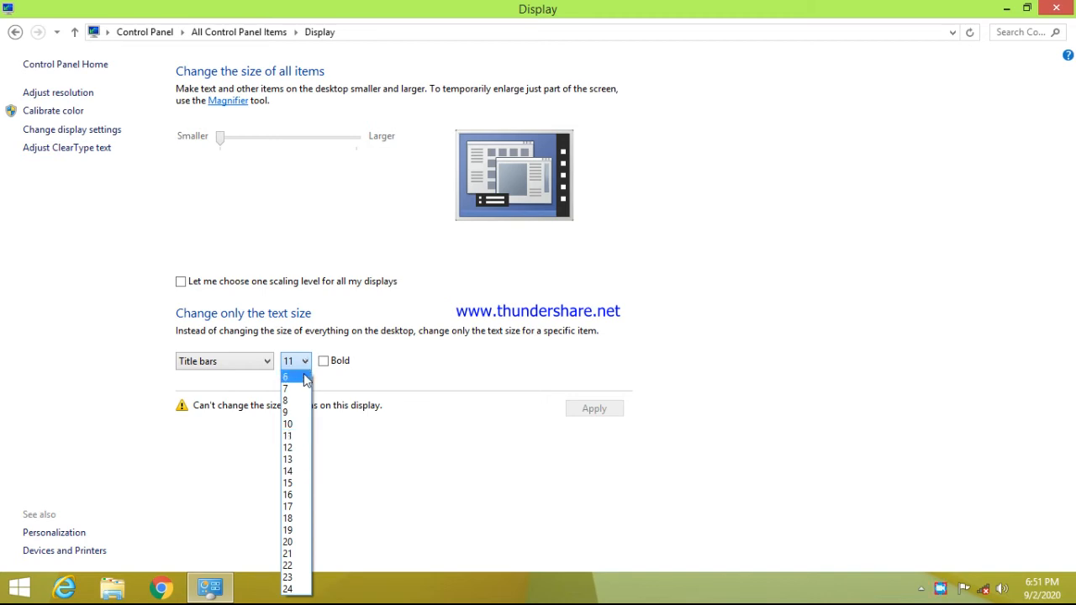
left_click(288, 448)
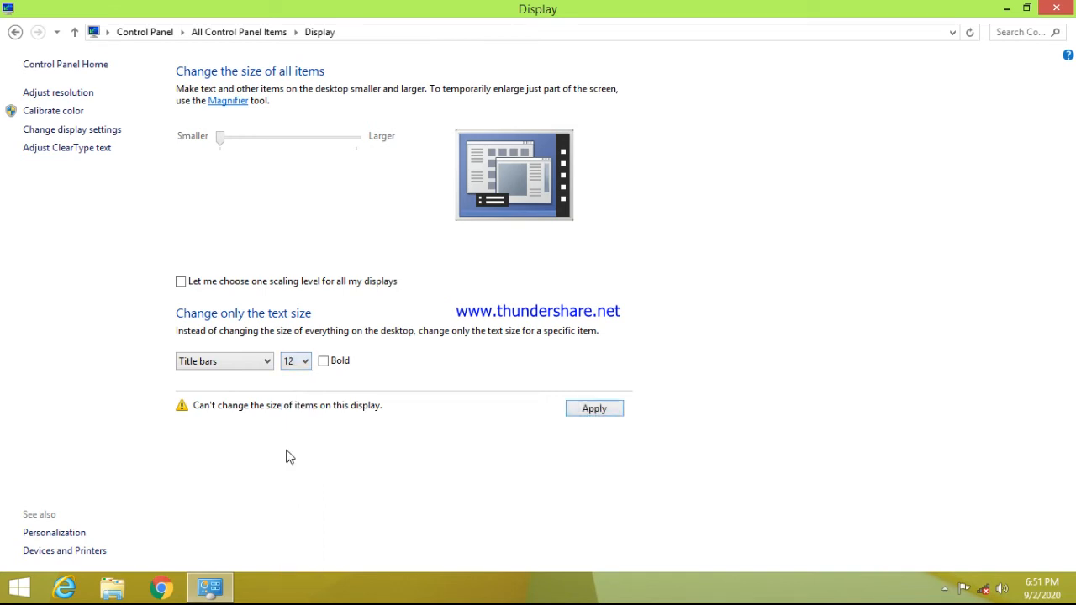
left_click(323, 363)
left_click(603, 415)
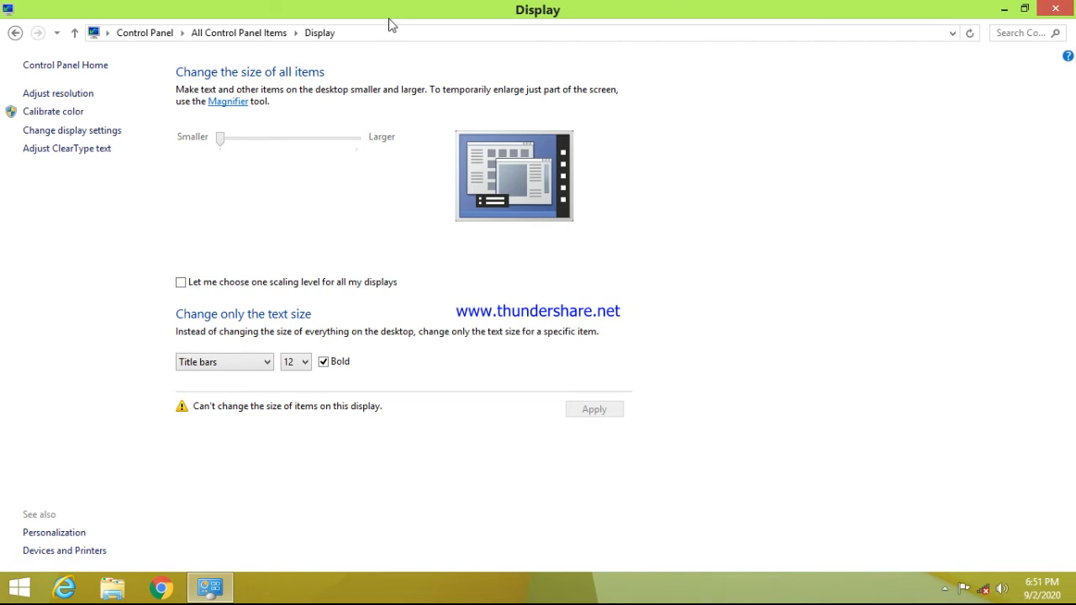
left_click(1056, 9)
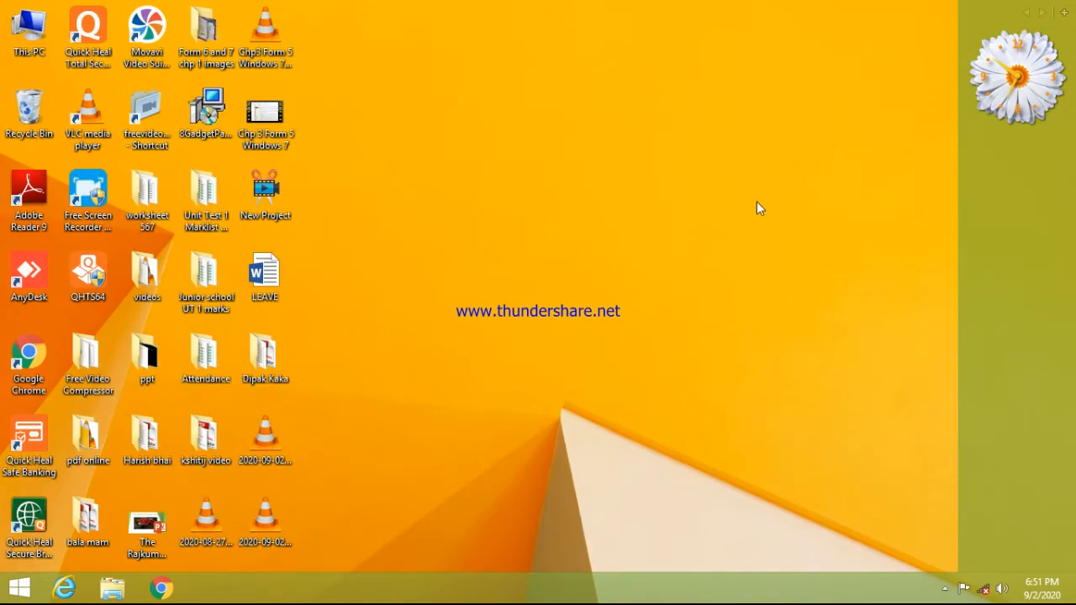
Step: Refresh the desktop, reopen Personalization to view its title bar text, and close the window
right_click(414, 411)
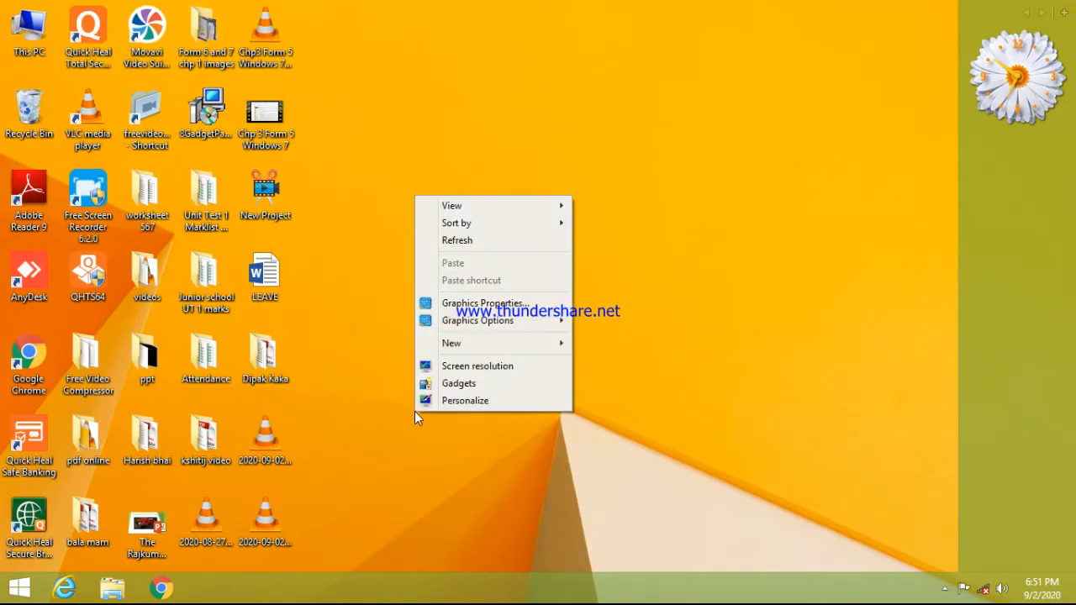
left_click(454, 243)
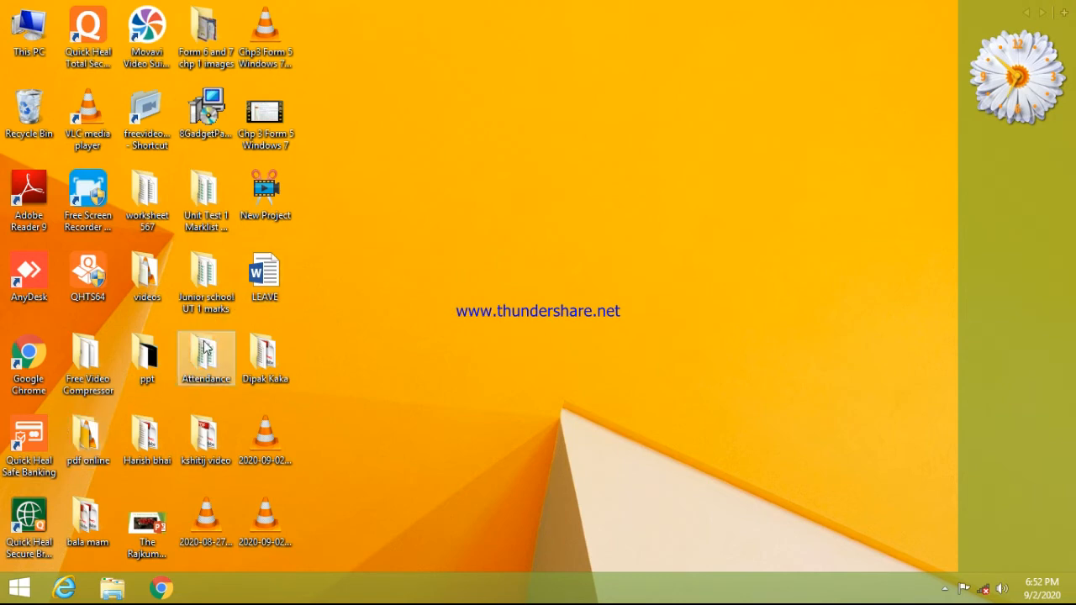
right_click(587, 148)
left_click(632, 352)
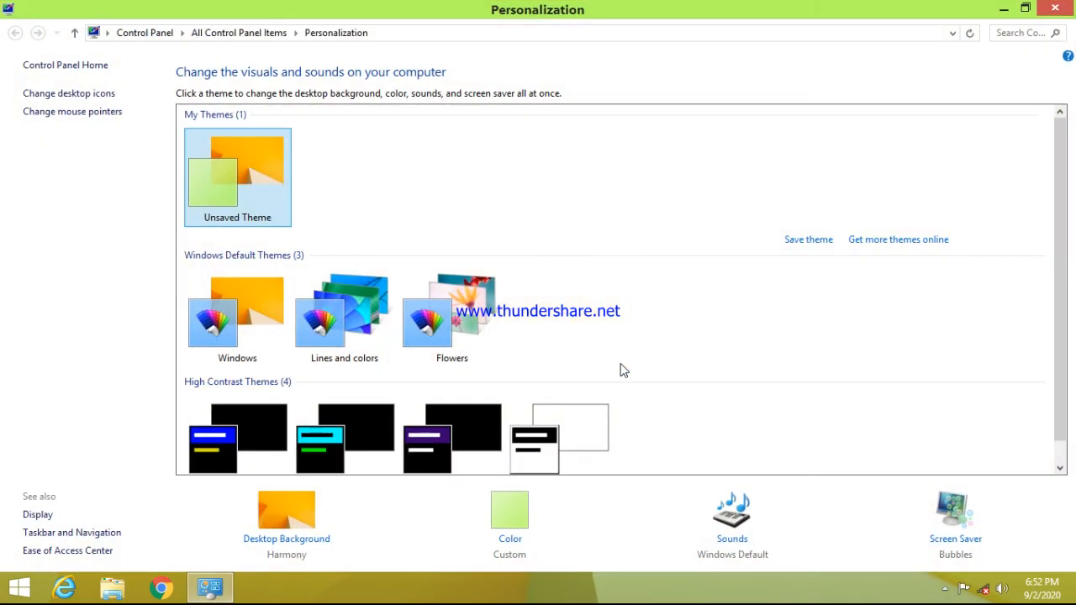
mouse_move(1071, 4)
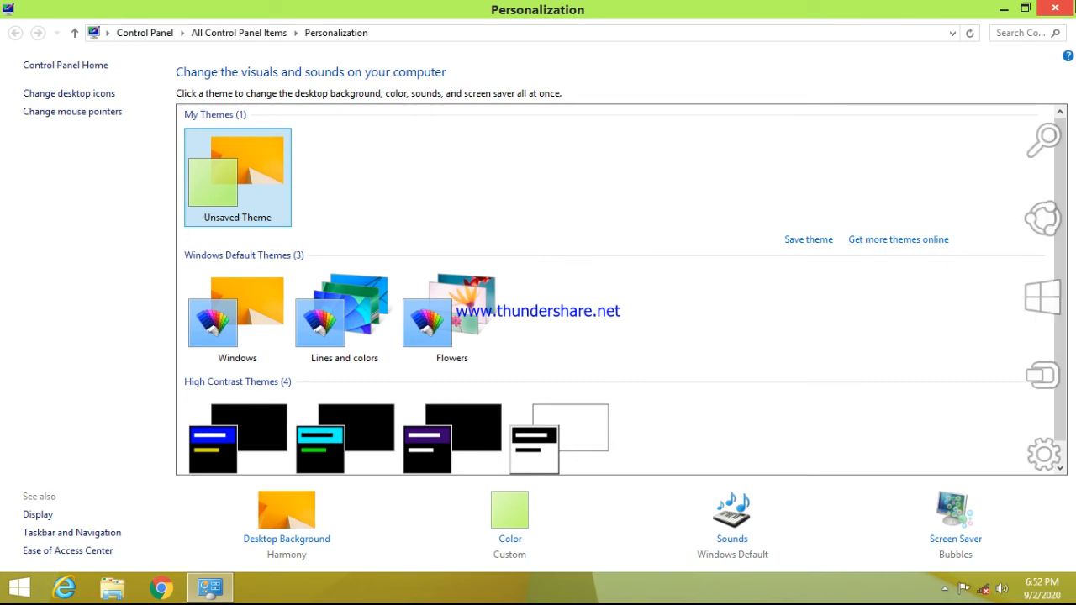
left_click(1060, 7)
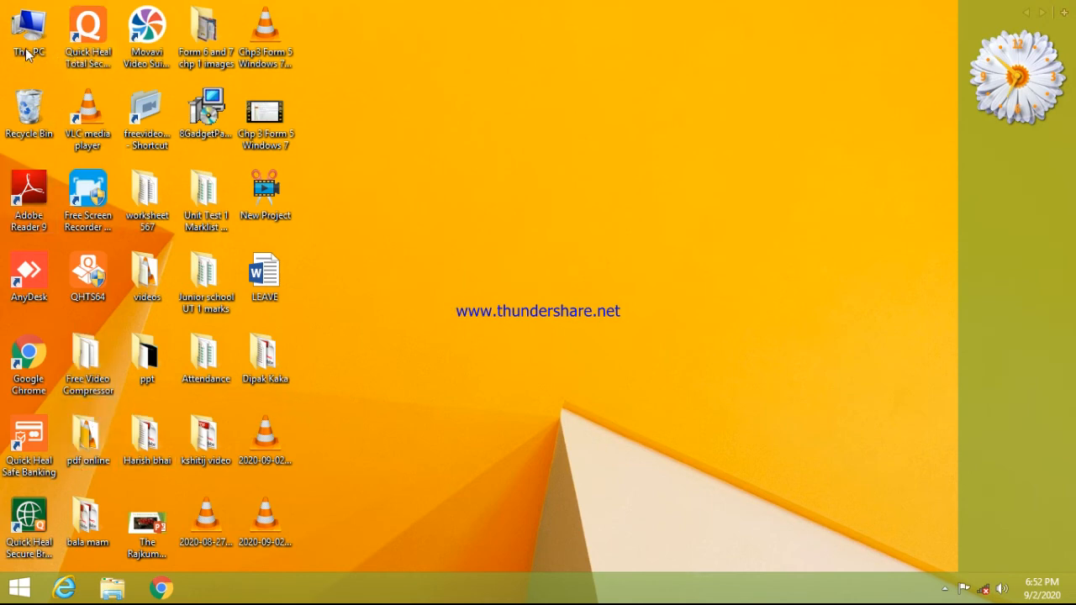
Step: Browse Local Disk (D:) from This PC and open the folder whose name ends in "rkc"
double_click(26, 20)
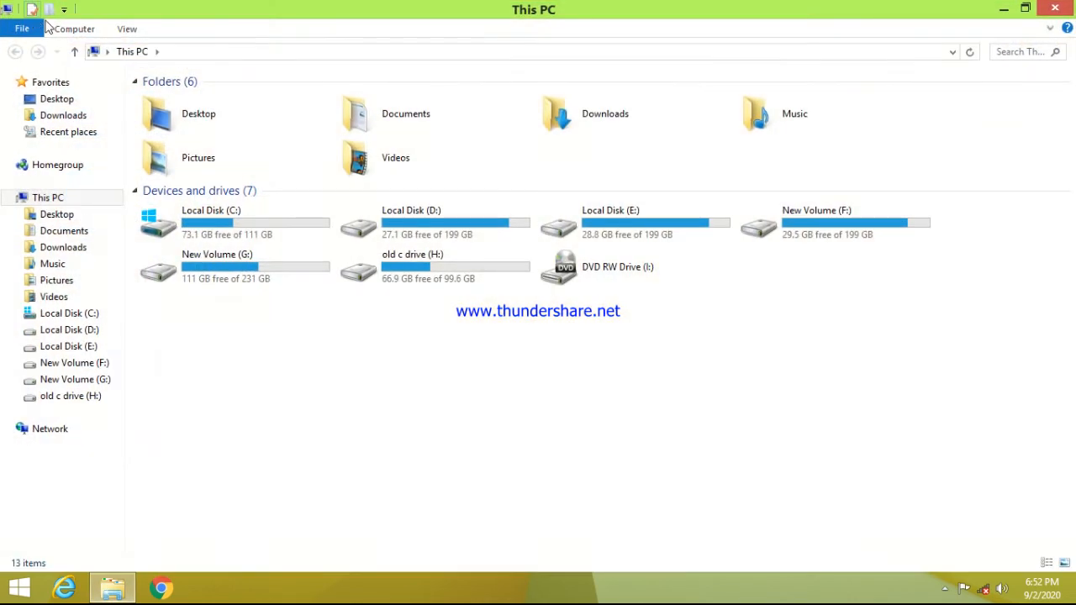
double_click(434, 244)
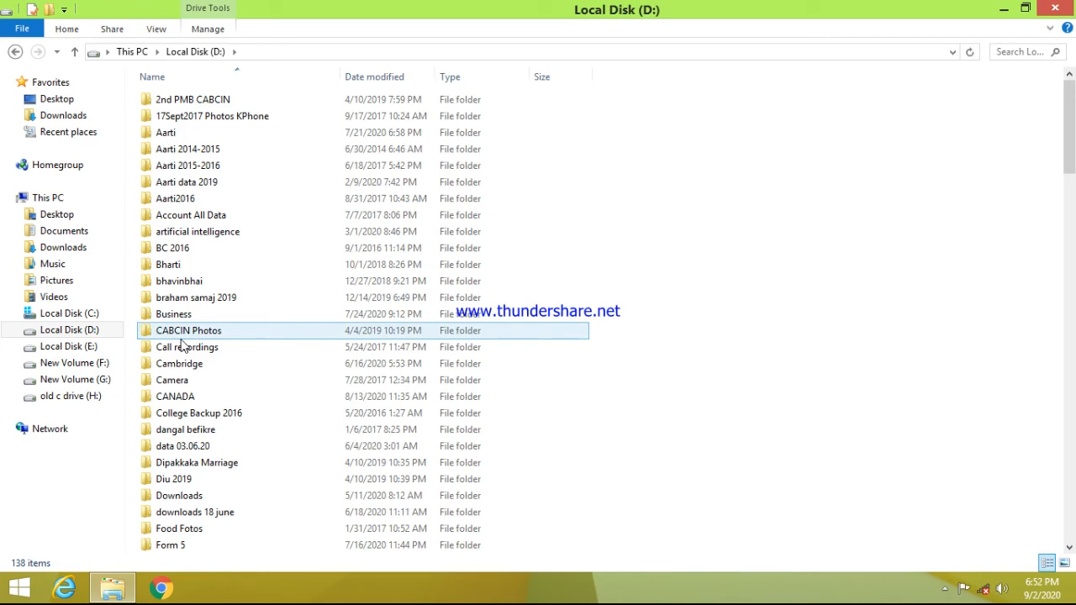
scroll(228, 463, "down", 3)
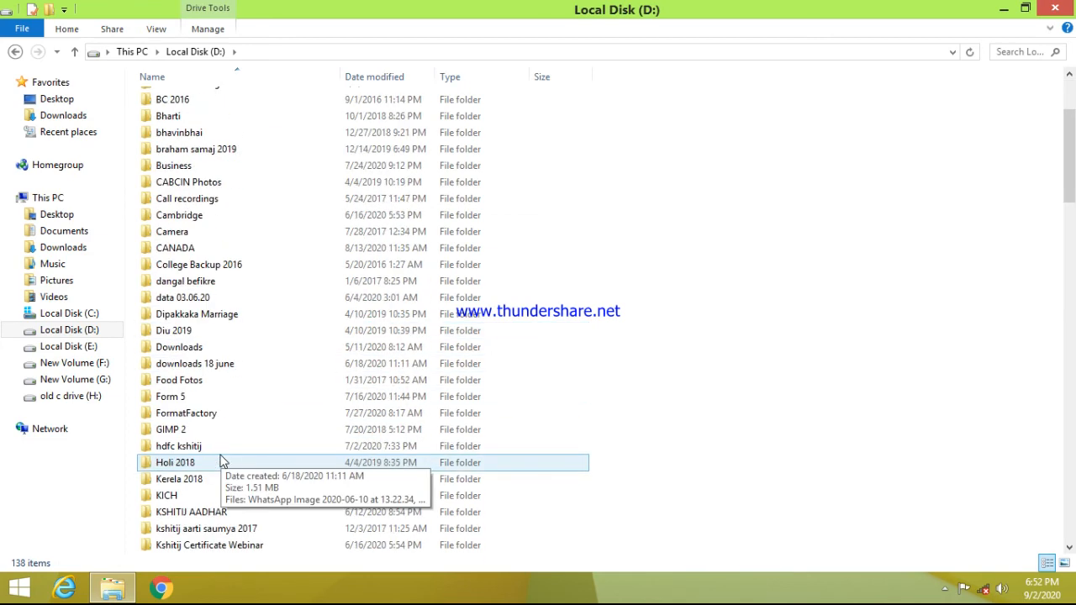
scroll(222, 462, "down", 1)
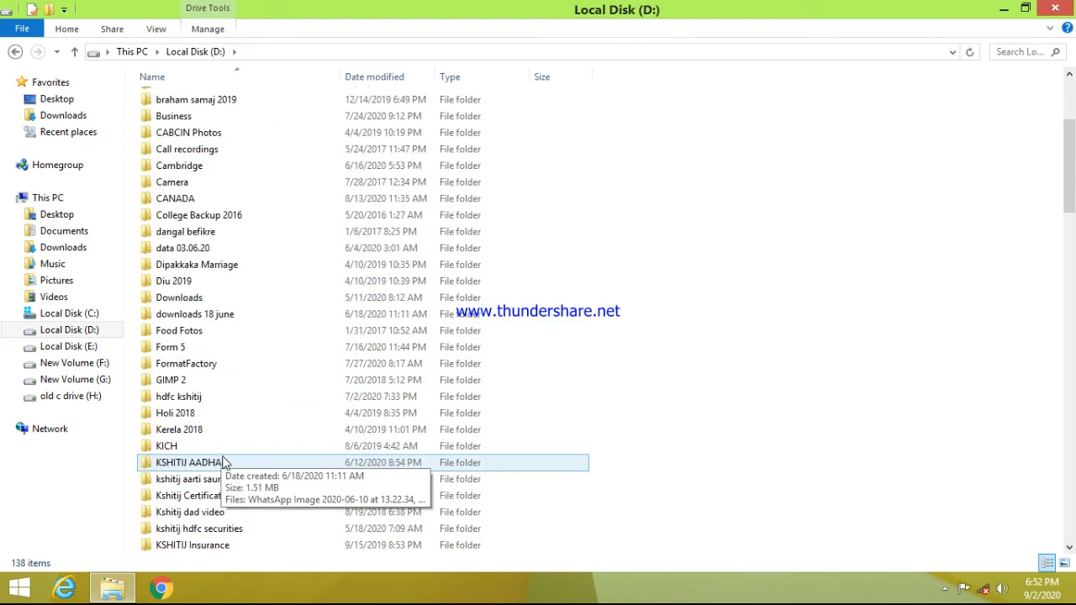
scroll(225, 494, "down", 3)
scroll(226, 495, "down", 20)
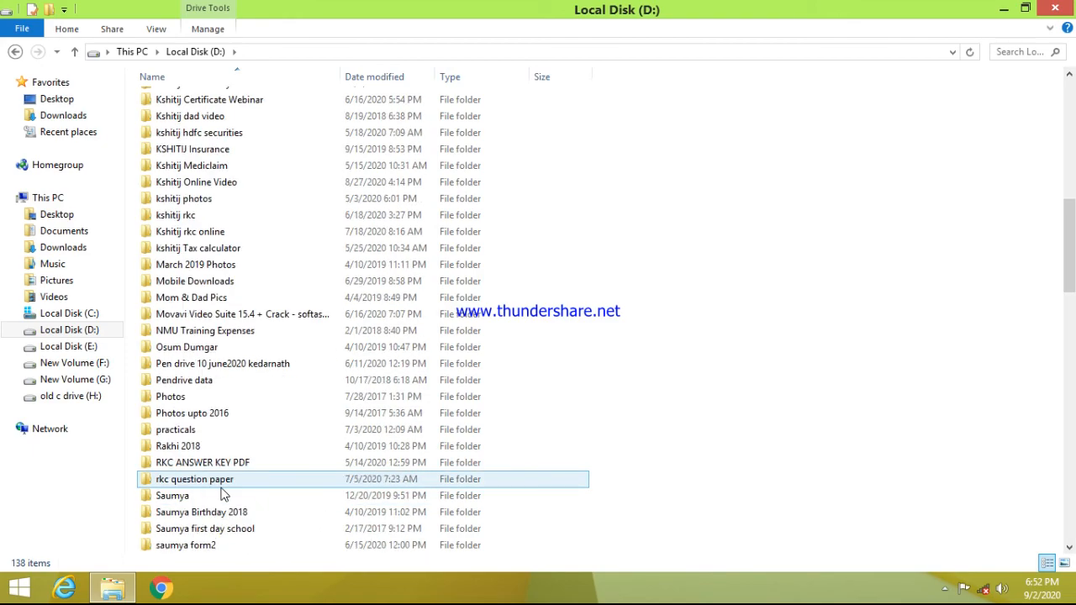
scroll(224, 495, "down", 6)
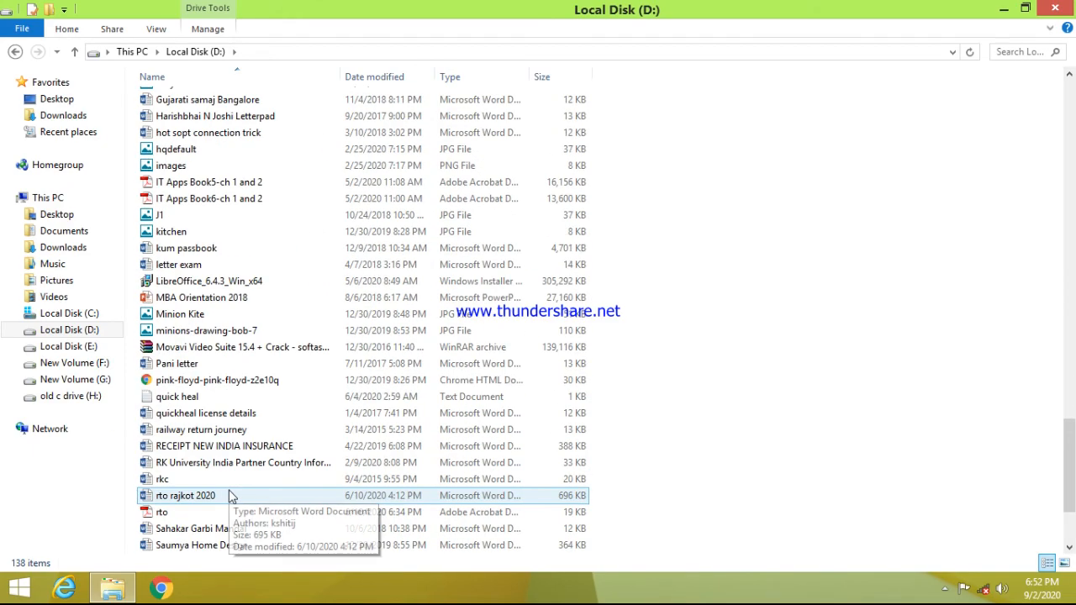
scroll(229, 491, "down", 3)
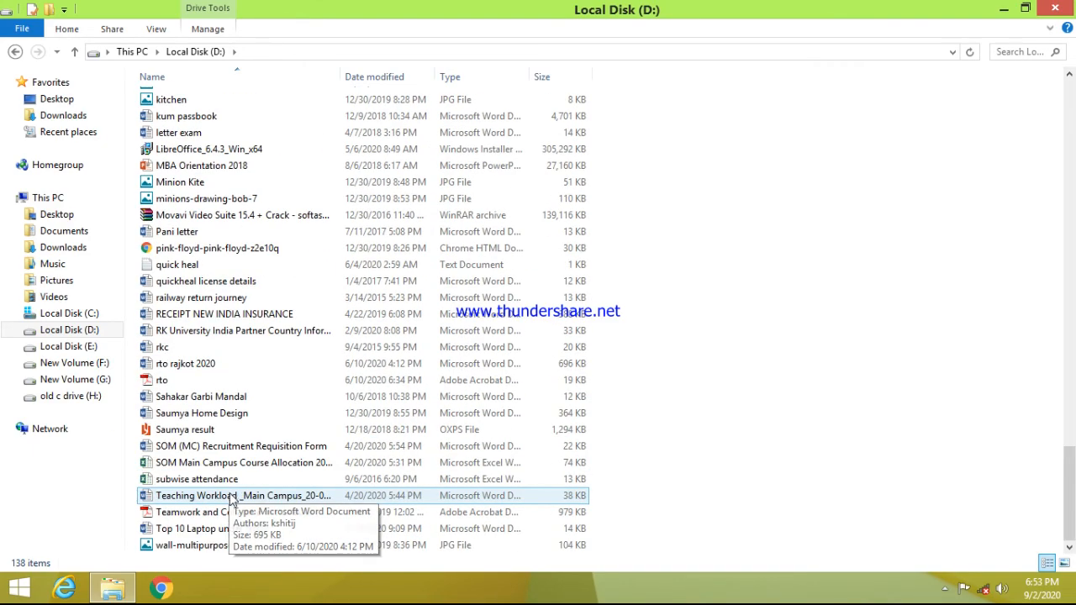
scroll(228, 487, "up", 15)
scroll(259, 431, "up", 10)
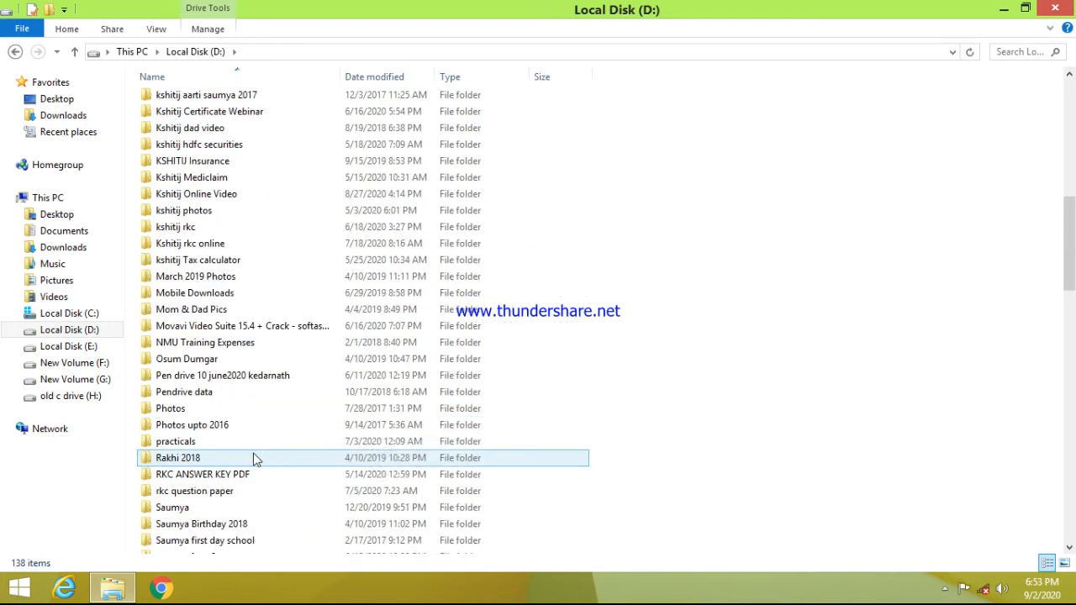
double_click(200, 234)
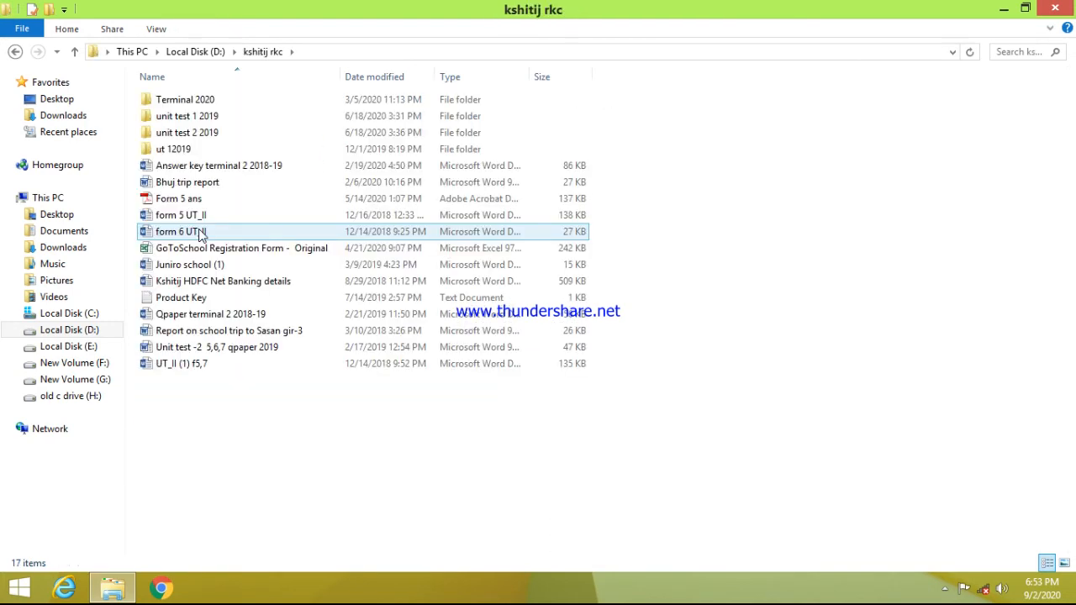
left_click(15, 51)
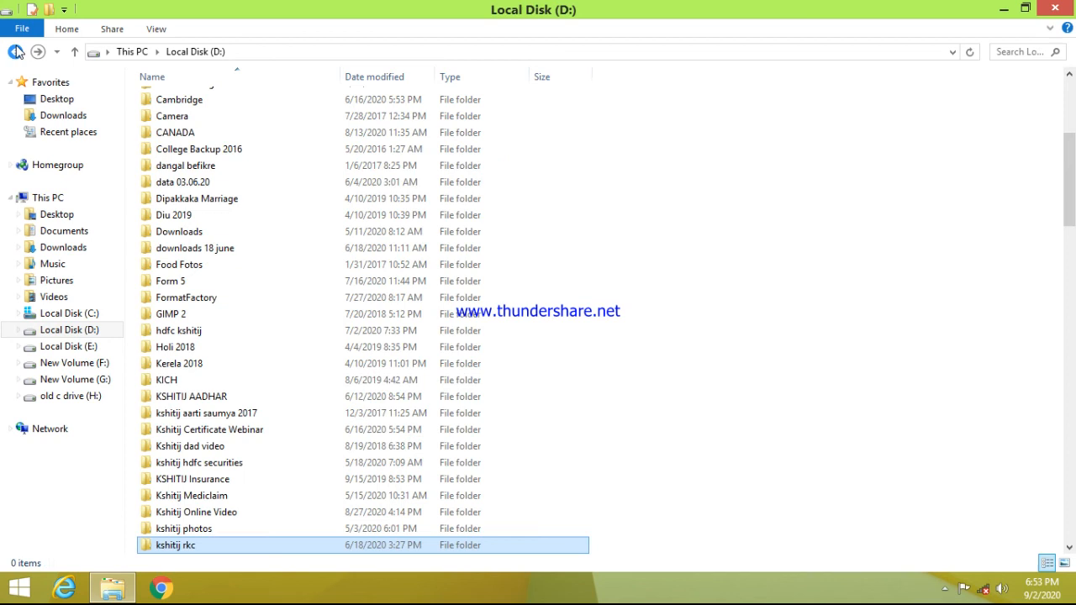
double_click(225, 545)
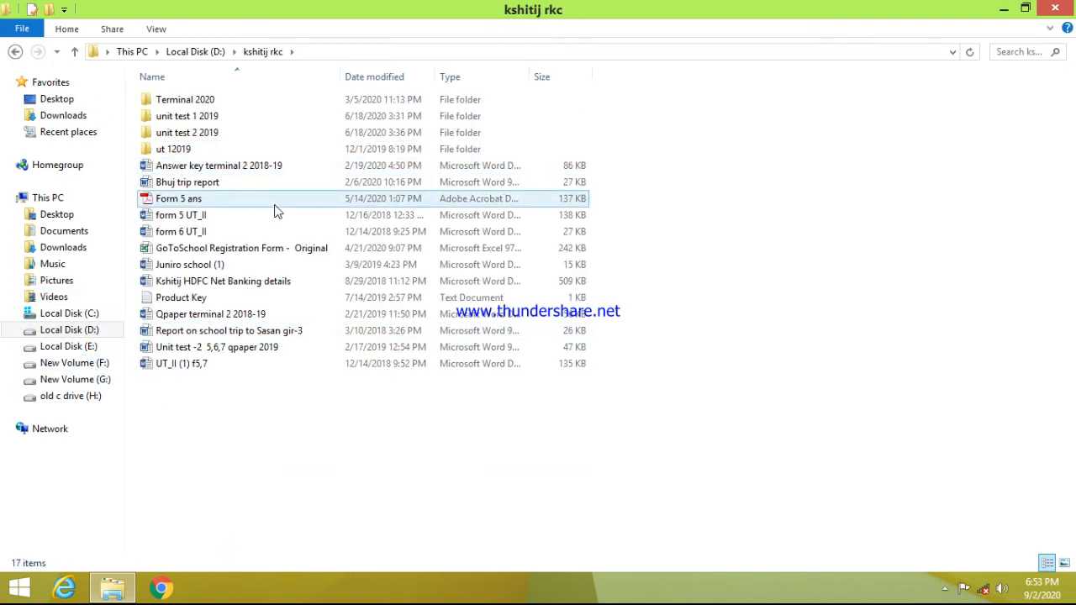
Step: Copy the files Answer key terminal 2 2018-19, Bhuj trip report, form 5 UT_II, form 6 UT_II and GoToSchool Registration Form - Original, and close the folder
left_click(207, 170)
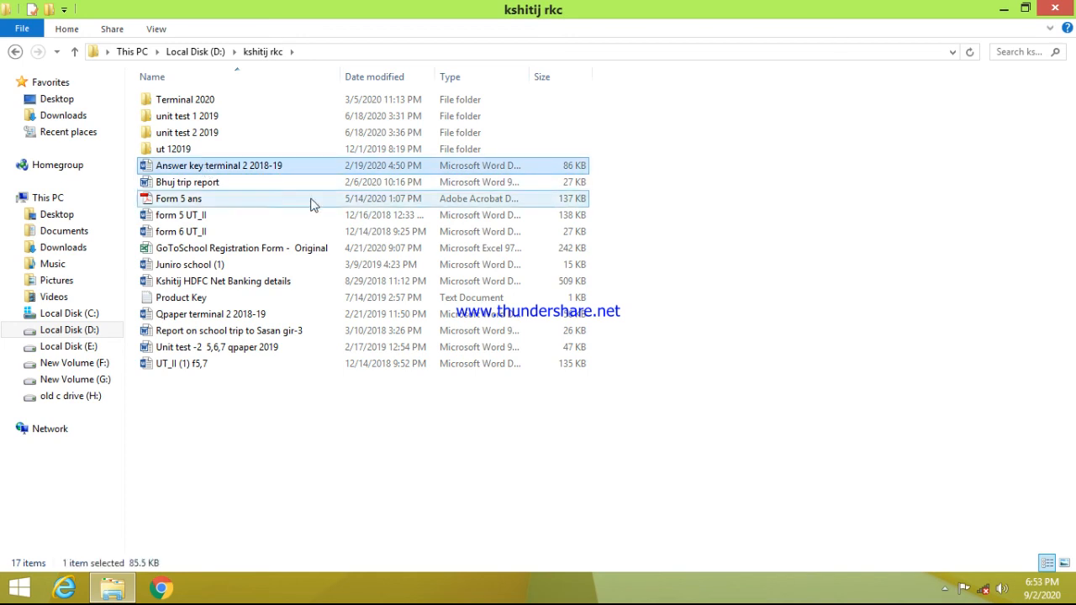
left_click(239, 185, "ctrl")
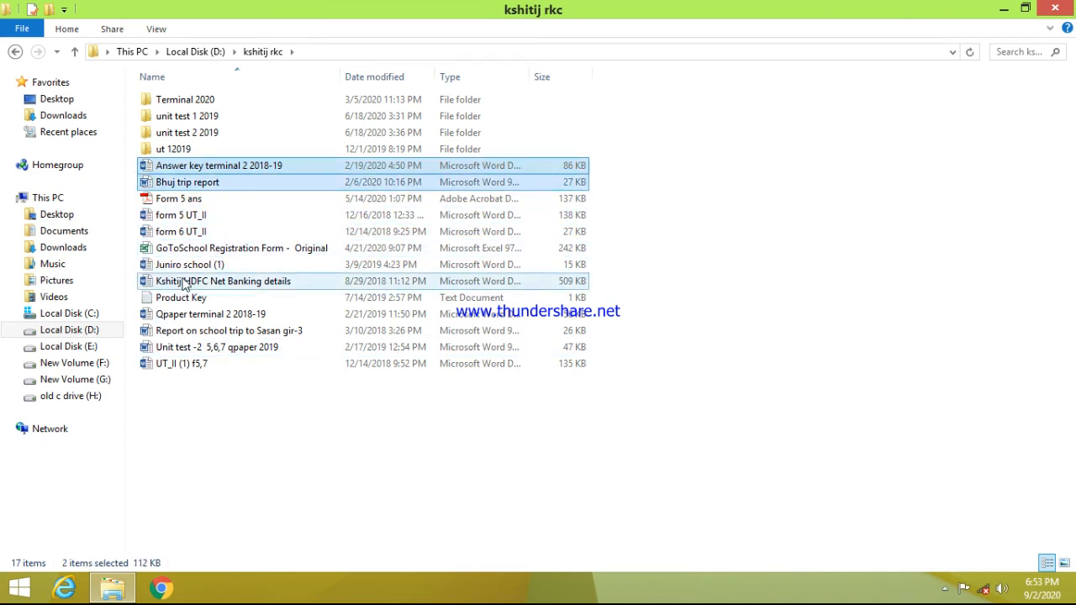
left_click(188, 217, "ctrl")
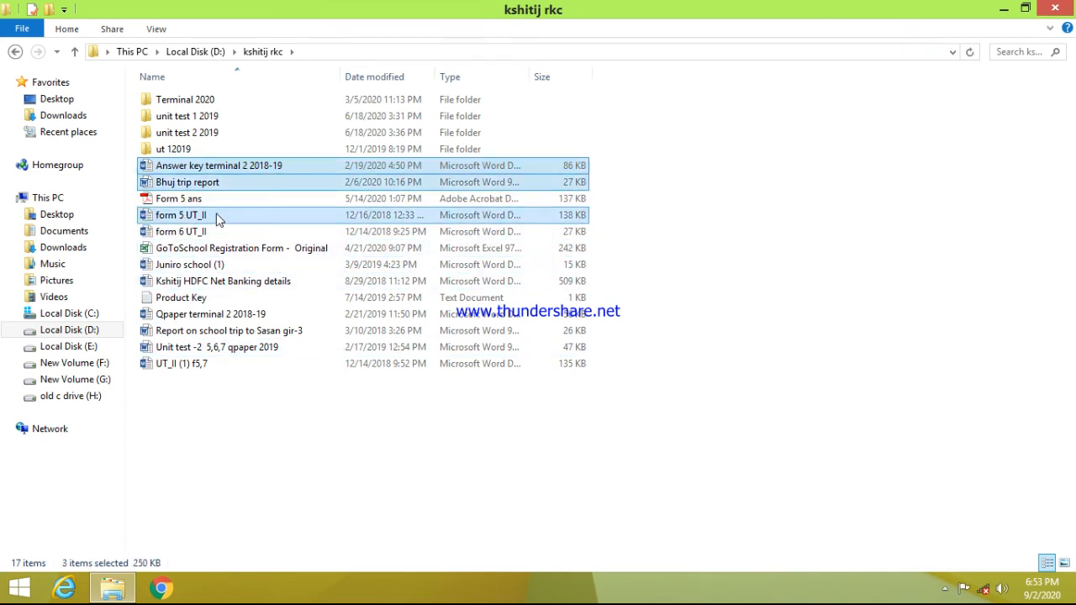
left_click(199, 238, "ctrl")
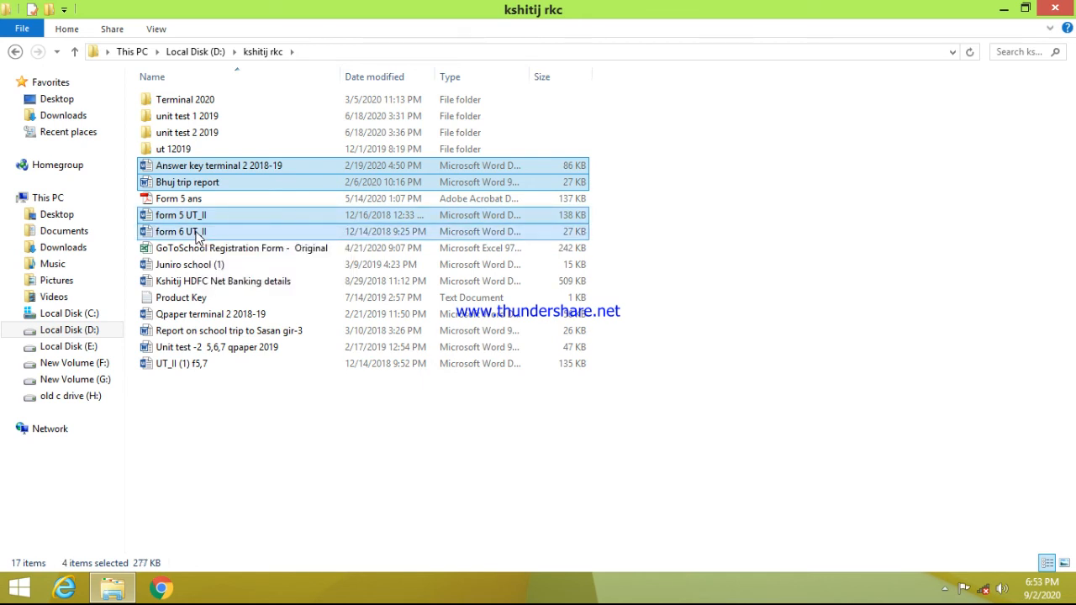
left_click(187, 252, "ctrl")
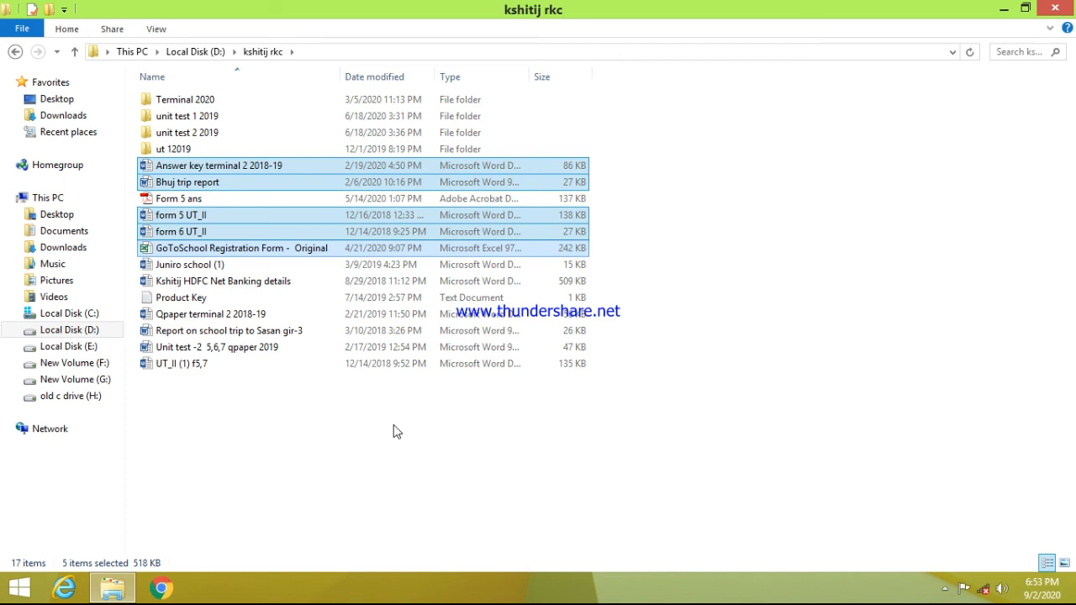
left_click(1068, 4)
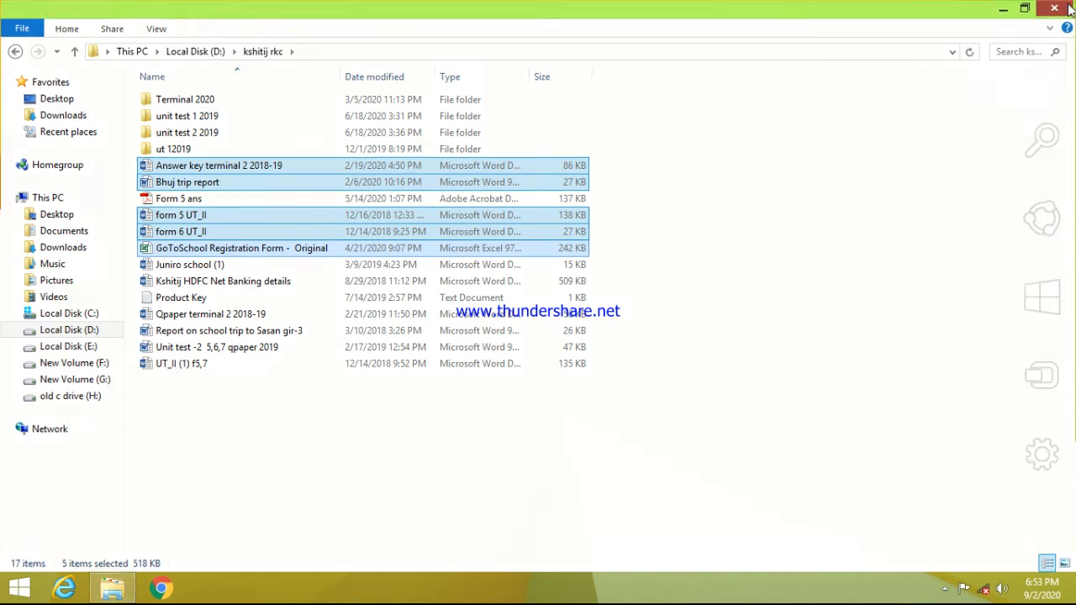
Step: Create a new folder in the empty area of the desktop, keeping its default name
right_click(532, 192)
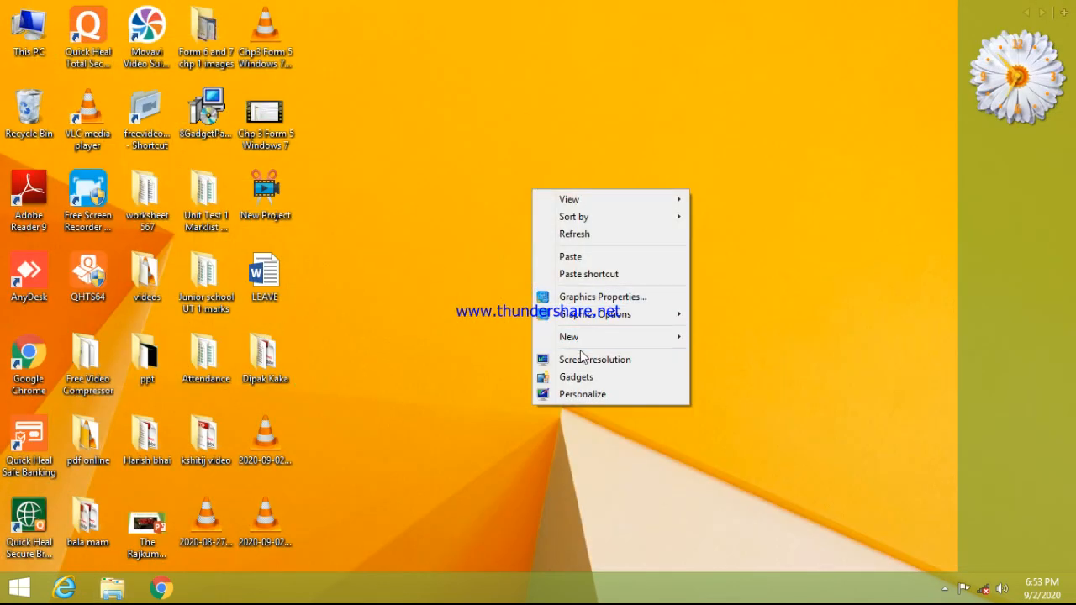
mouse_move(576, 338)
left_click(715, 336)
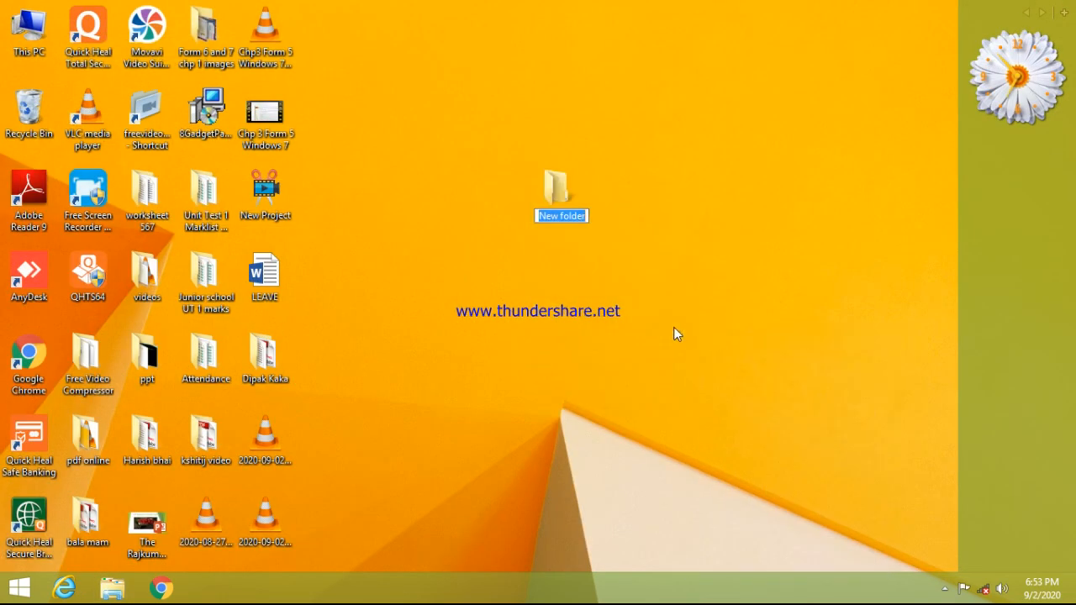
key("Return")
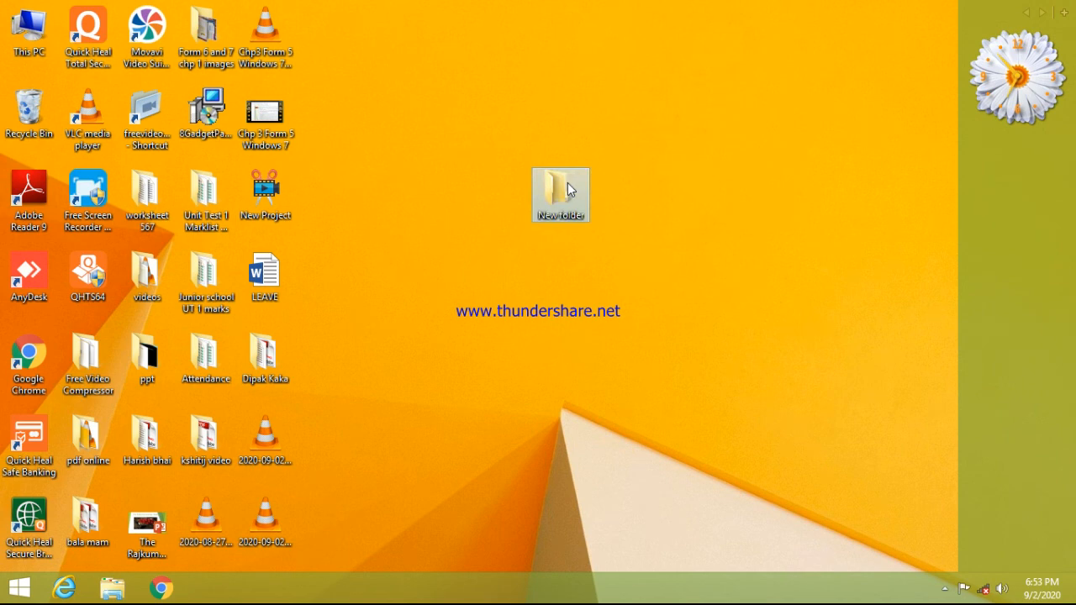
Step: Open the new desktop folder, paste the five copied files into it, and close the folder
double_click(569, 187)
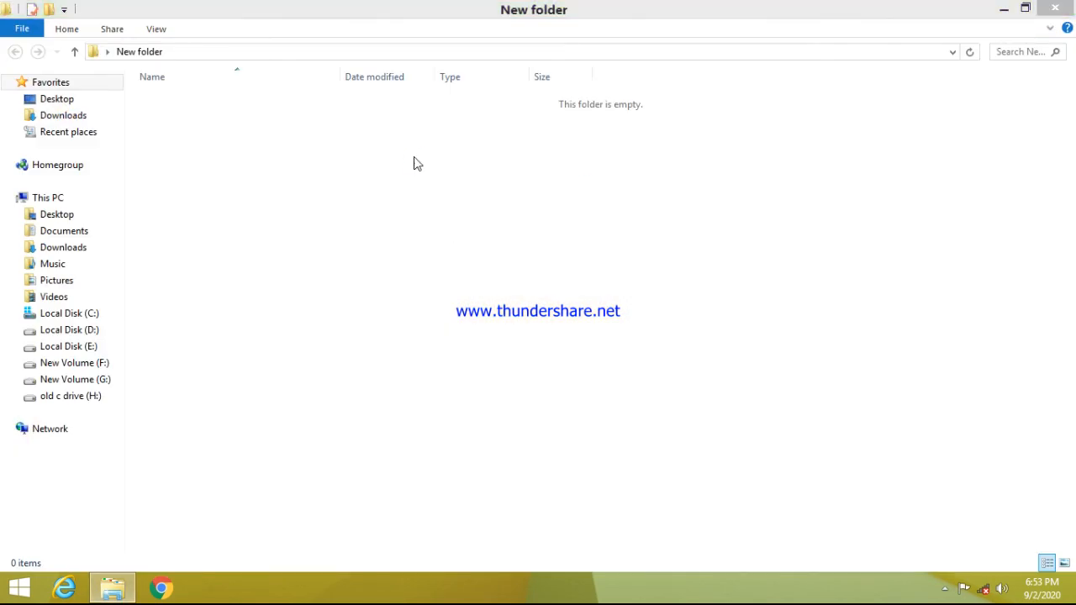
key("ctrl+v")
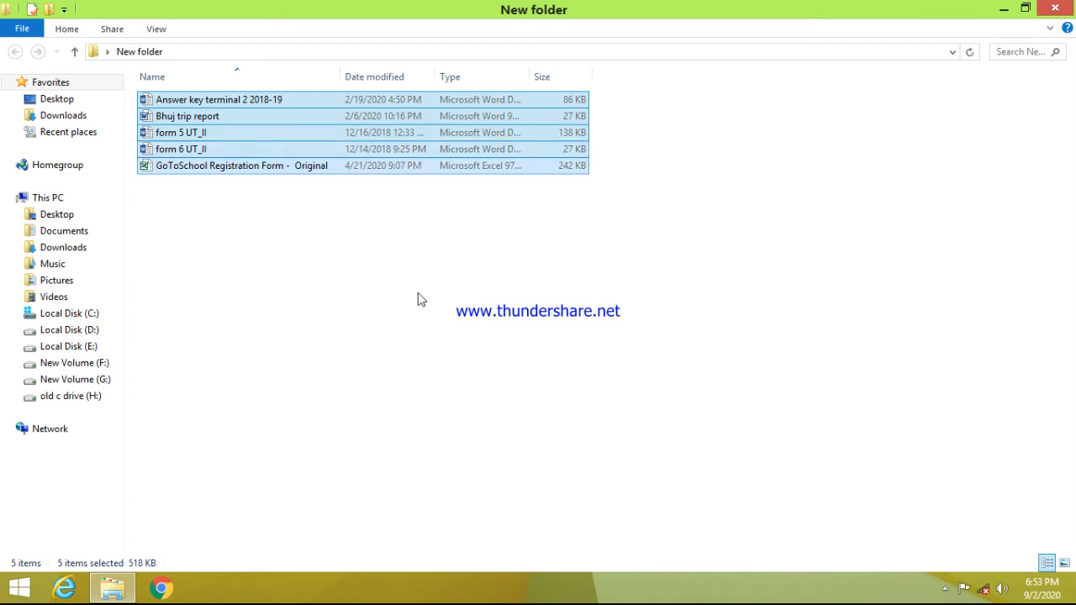
left_click(418, 316)
mouse_move(1063, 7)
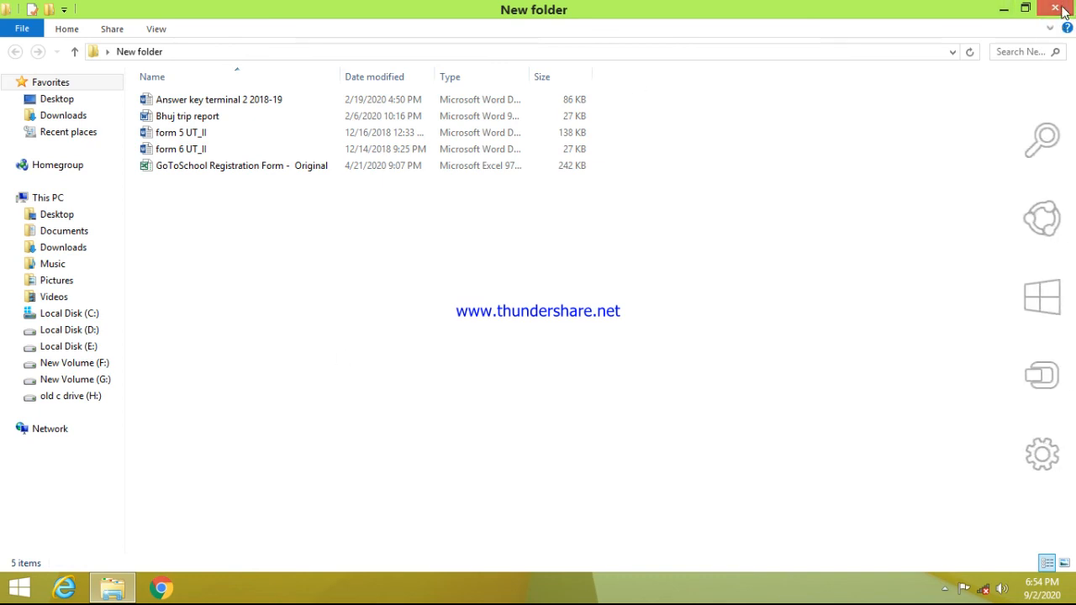
left_click(1055, 7)
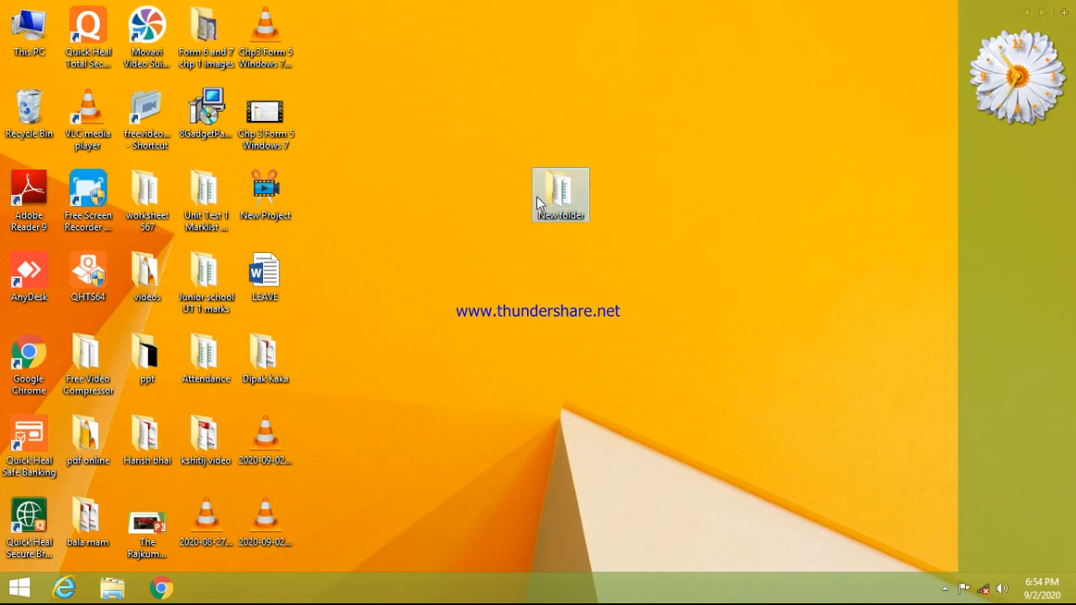
Step: Delete the new folder with the pasted files from the desktop
key("Delete")
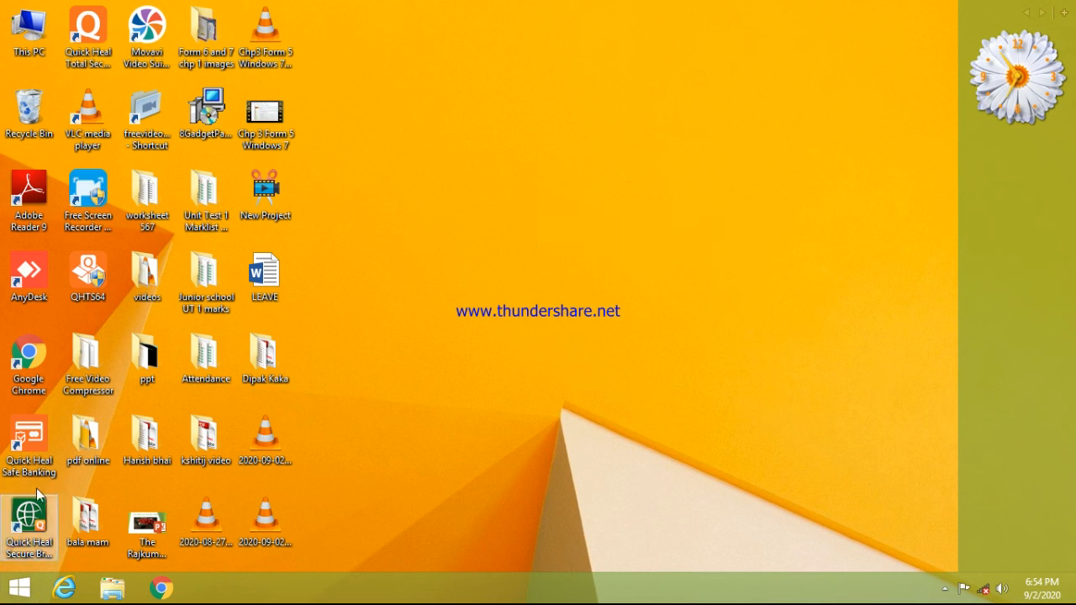
right_click(604, 237)
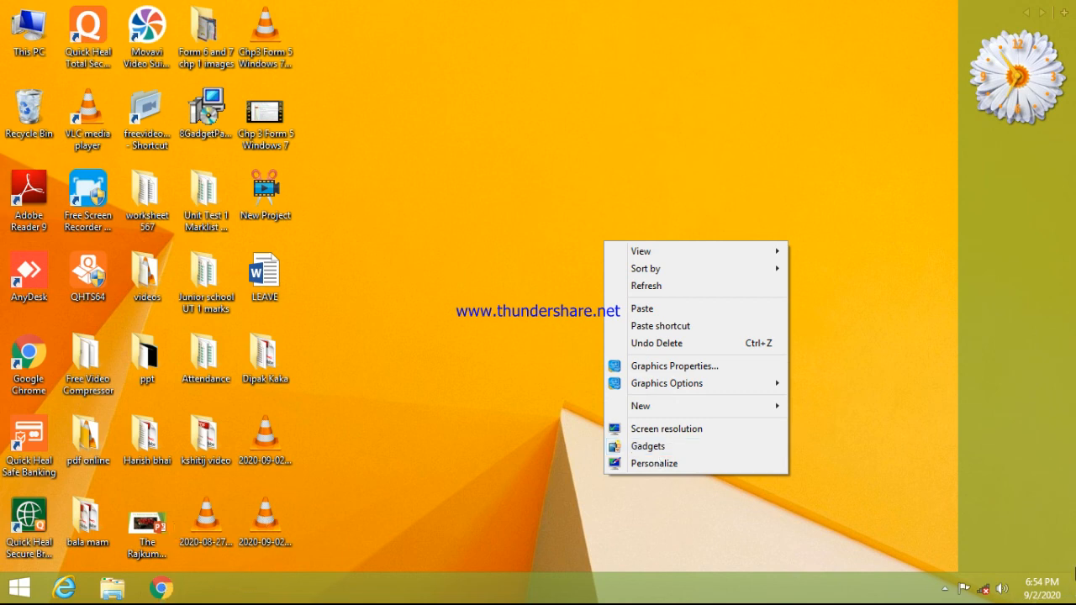
left_click(944, 588)
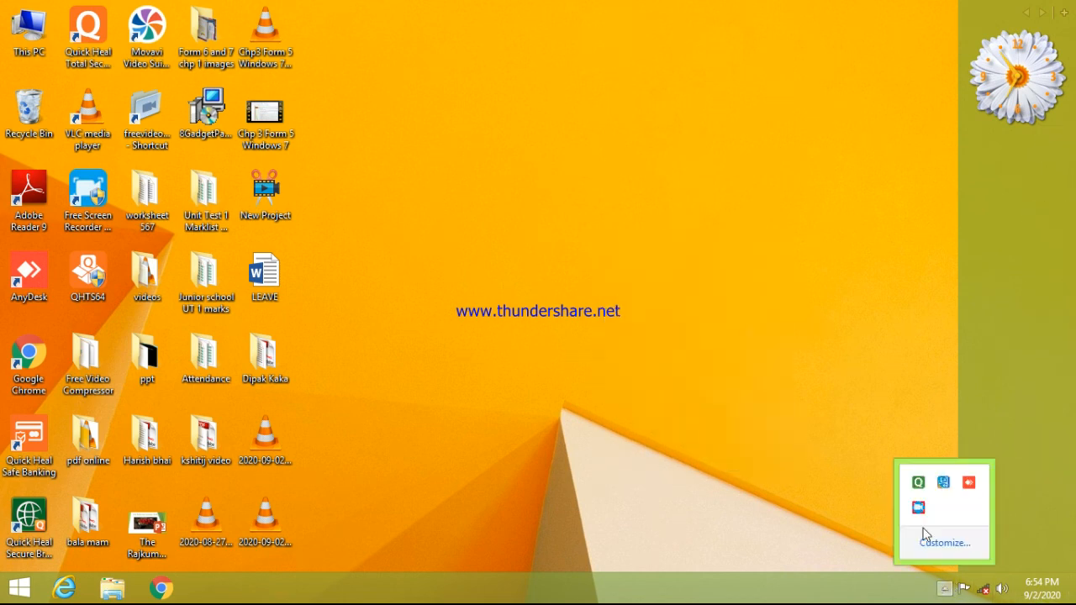